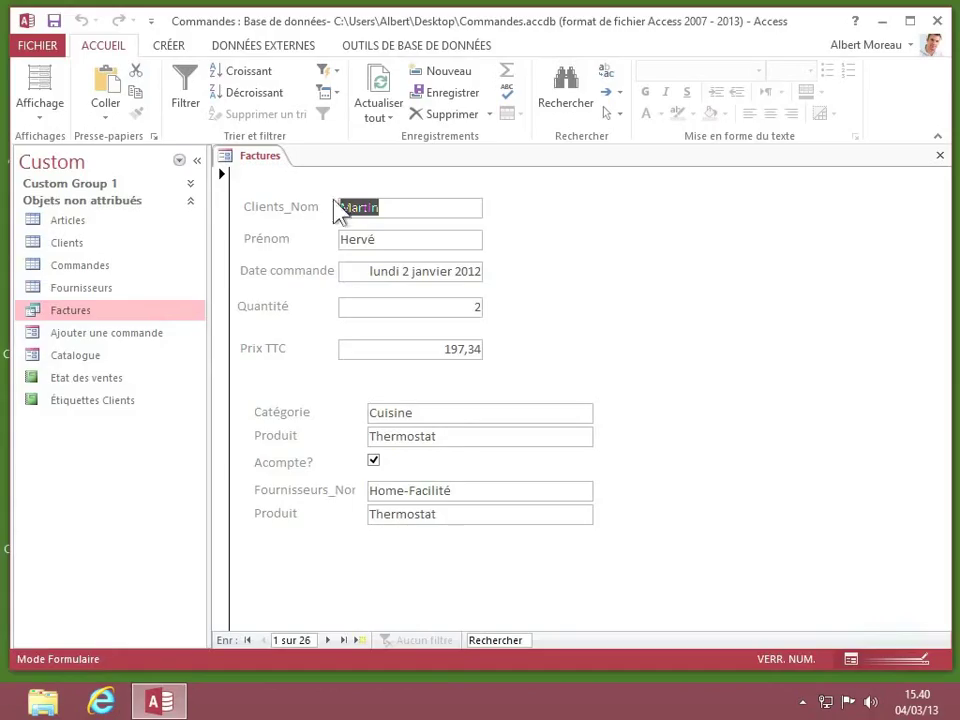
- Open the Factures form in Design view and move the Clients_Nom and Prénom fields with their labels to the right and slightly up
{"action": "right_click", "coordinate": [247, 165]}
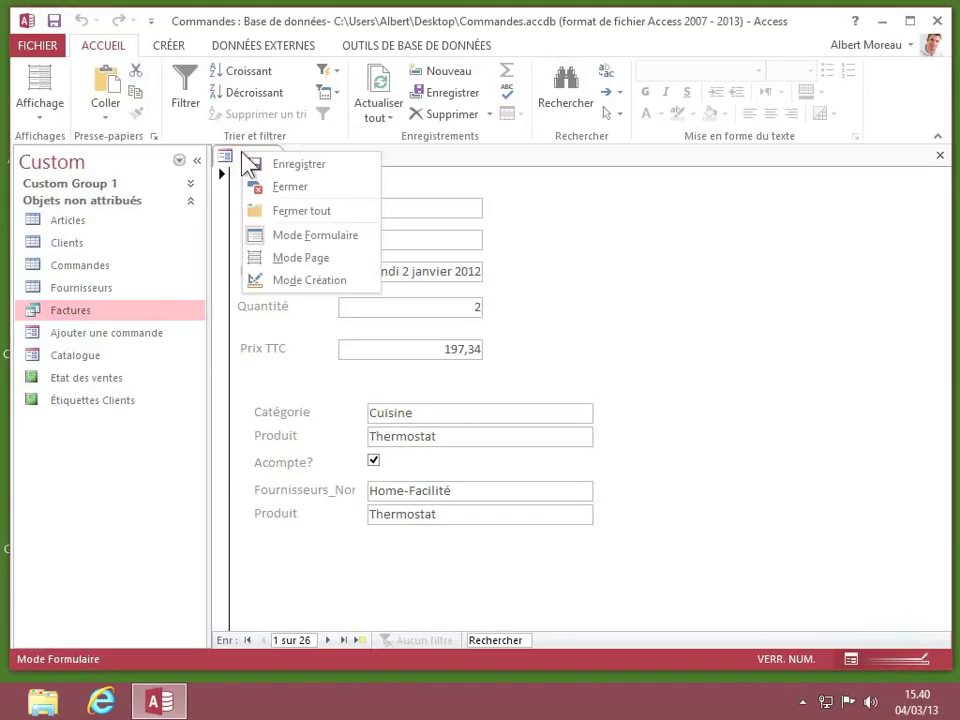
{"action": "left_click", "coordinate": [297, 281]}
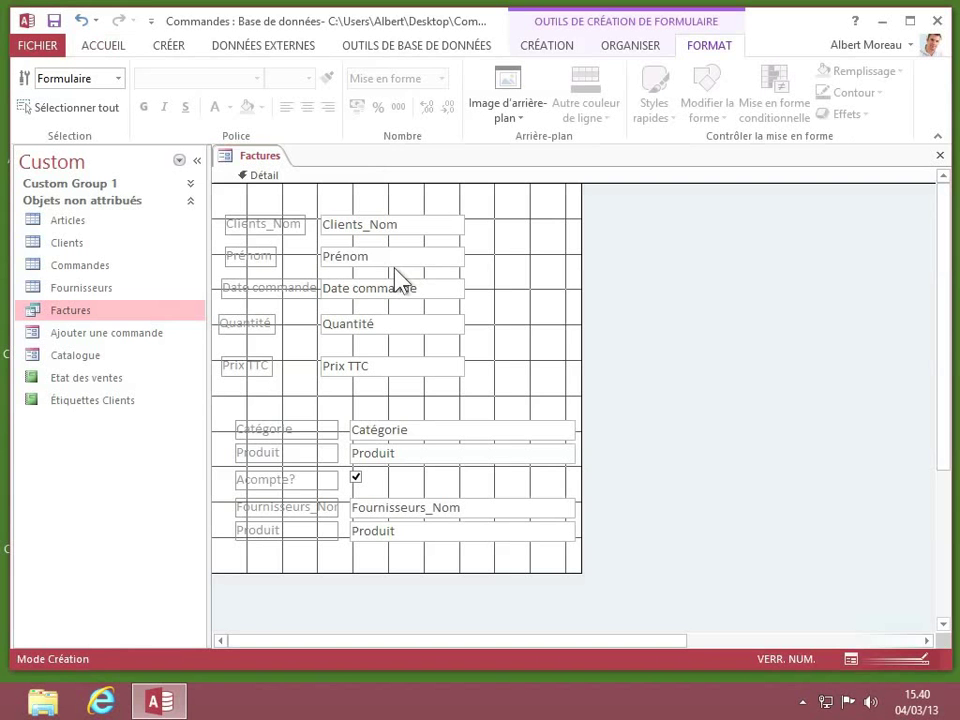
{"action": "left_click", "coordinate": [273, 228]}
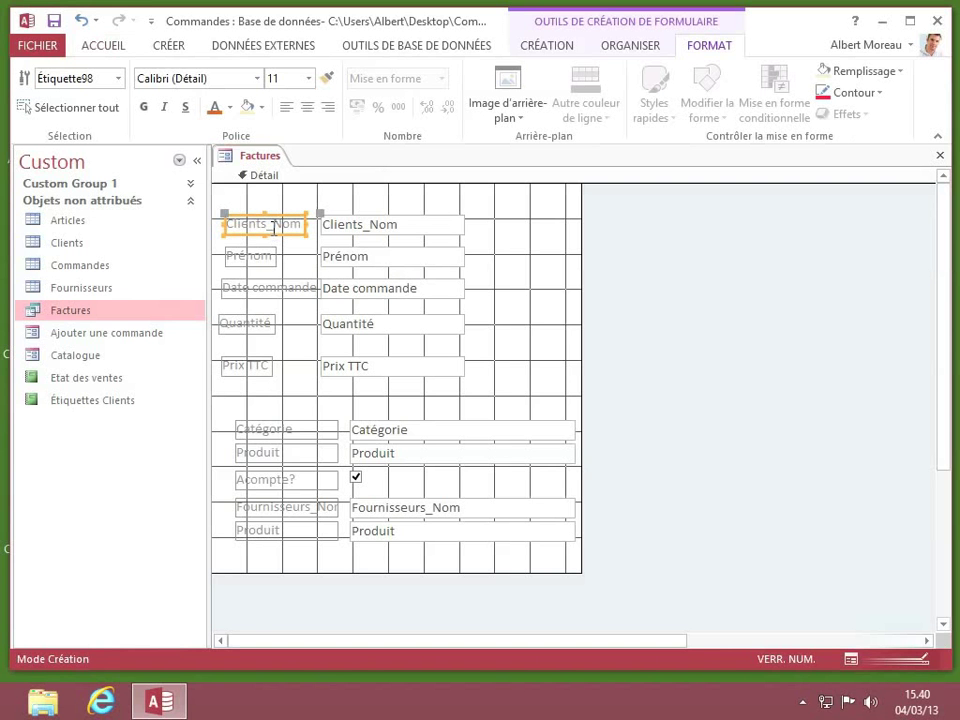
{"action": "left_click", "coordinate": [334, 225], "text": "shift"}
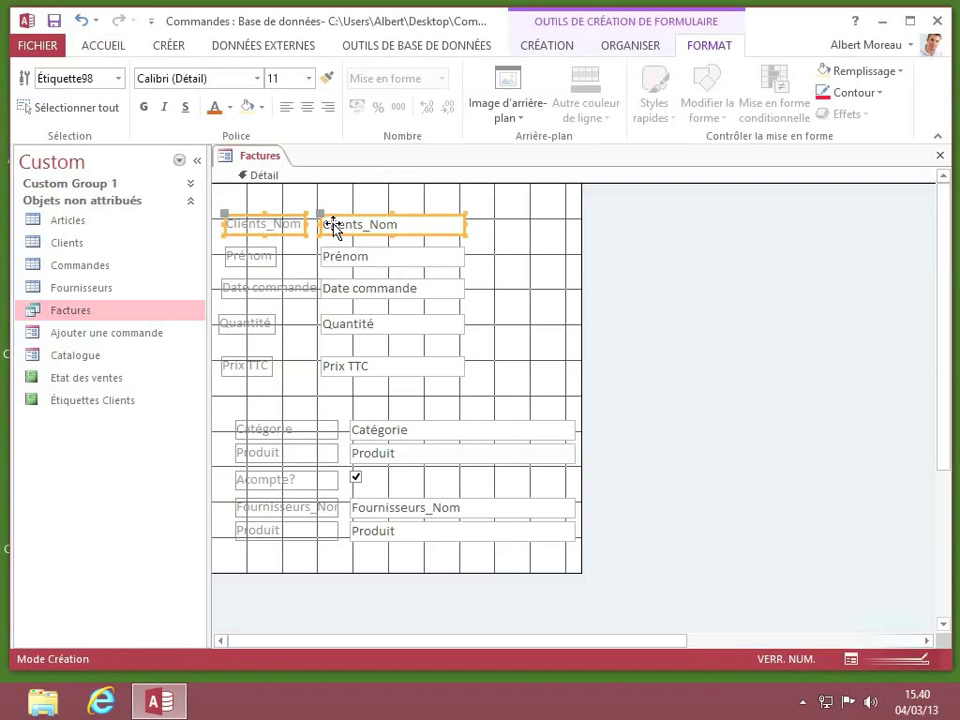
{"action": "left_click", "coordinate": [267, 258], "text": "shift"}
{"action": "left_click", "coordinate": [347, 257], "text": "shift"}
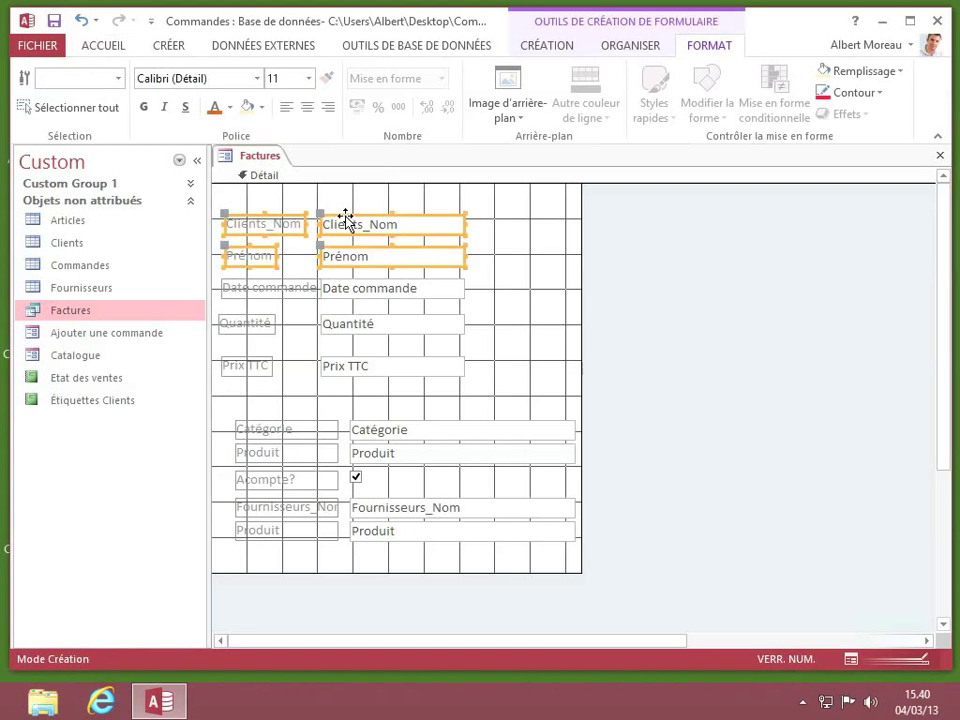
{"action": "left_click_drag", "start_coordinate": [345, 217], "coordinate": [420, 205]}
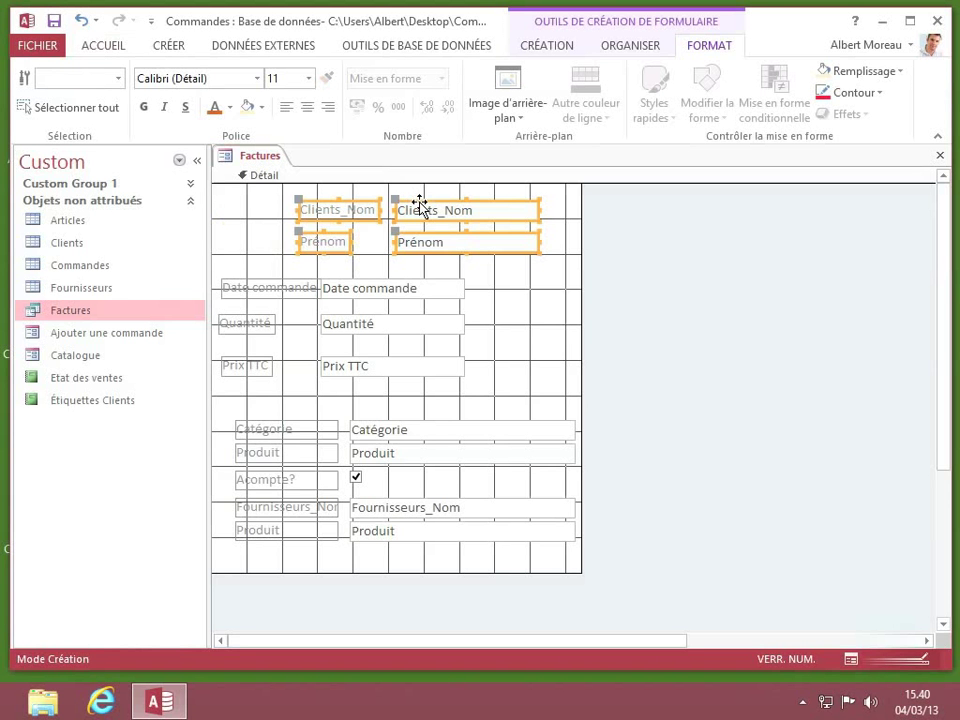
- Nudge the Clients_Nom and Prénom controls in small increments so they end slightly further left and lower in the Detail section
{"action": "key", "text": "Left"}
{"action": "key", "text": "Left"}
{"action": "key", "text": "Left"}
{"action": "key", "text": "Left"}
{"action": "key", "text": "Left"}
{"action": "key", "text": "Left"}
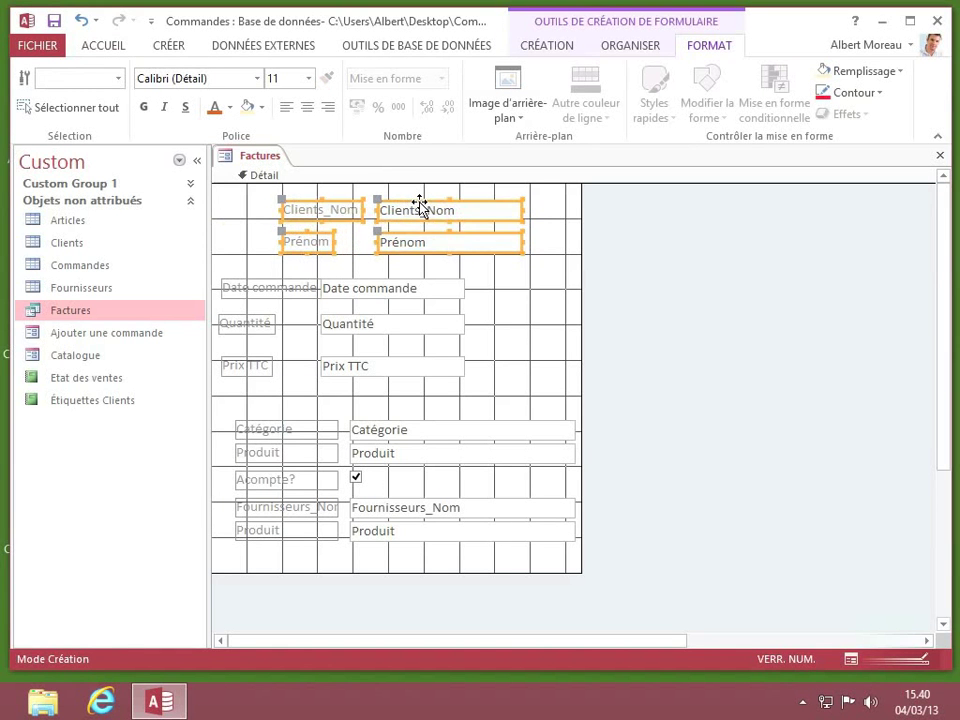
{"action": "key", "text": "Left"}
{"action": "key", "text": "Left"}
{"action": "key", "text": "Left"}
{"action": "key", "text": "Left"}
{"action": "key", "text": "Left"}
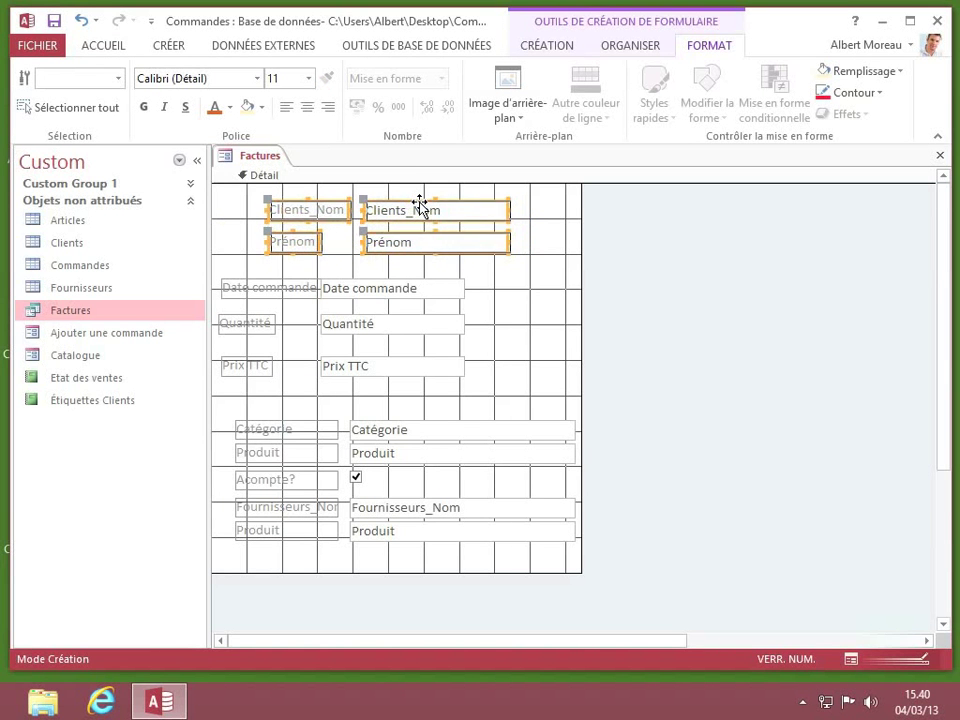
{"action": "key", "text": "Right"}
{"action": "key", "text": "Right"}
{"action": "key", "text": "Right"}
{"action": "key", "text": "Right"}
{"action": "key", "text": "Right"}
{"action": "key", "text": "Right"}
{"action": "key", "text": "Right"}
{"action": "key", "text": "Right"}
{"action": "key", "text": "Up"}
{"action": "key", "text": "Up"}
{"action": "key", "text": "Up"}
{"action": "key", "text": "Up"}
{"action": "key", "text": "Up"}
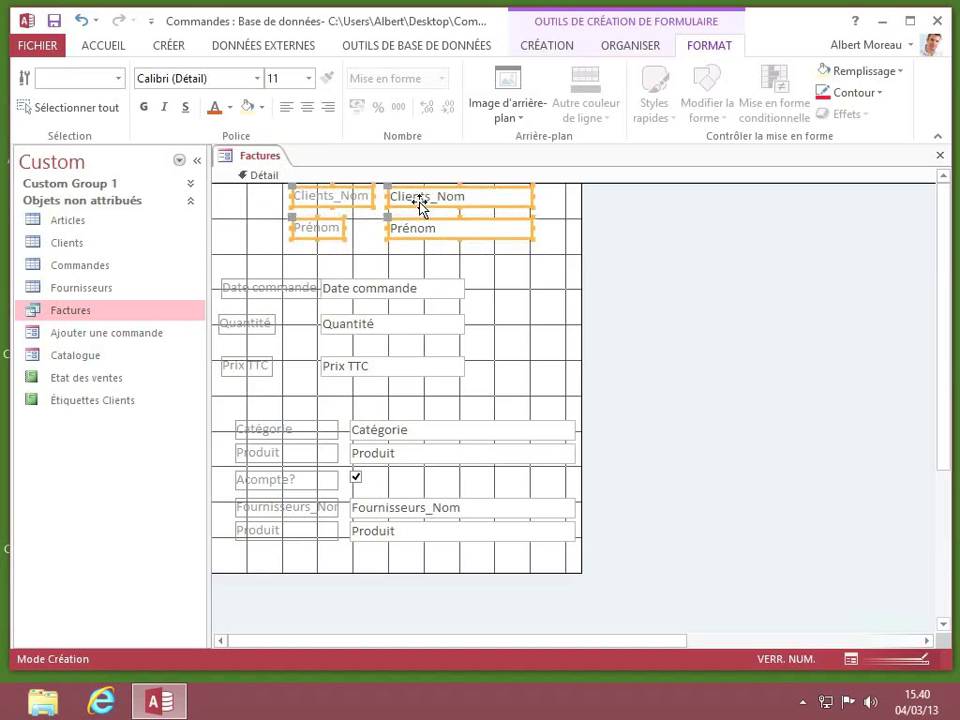
{"action": "key", "text": "Down"}
{"action": "key", "text": "Down"}
{"action": "key", "text": "Down"}
{"action": "key", "text": "Down"}
{"action": "key", "text": "Down"}
{"action": "key", "text": "Down"}
{"action": "key", "text": "Down"}
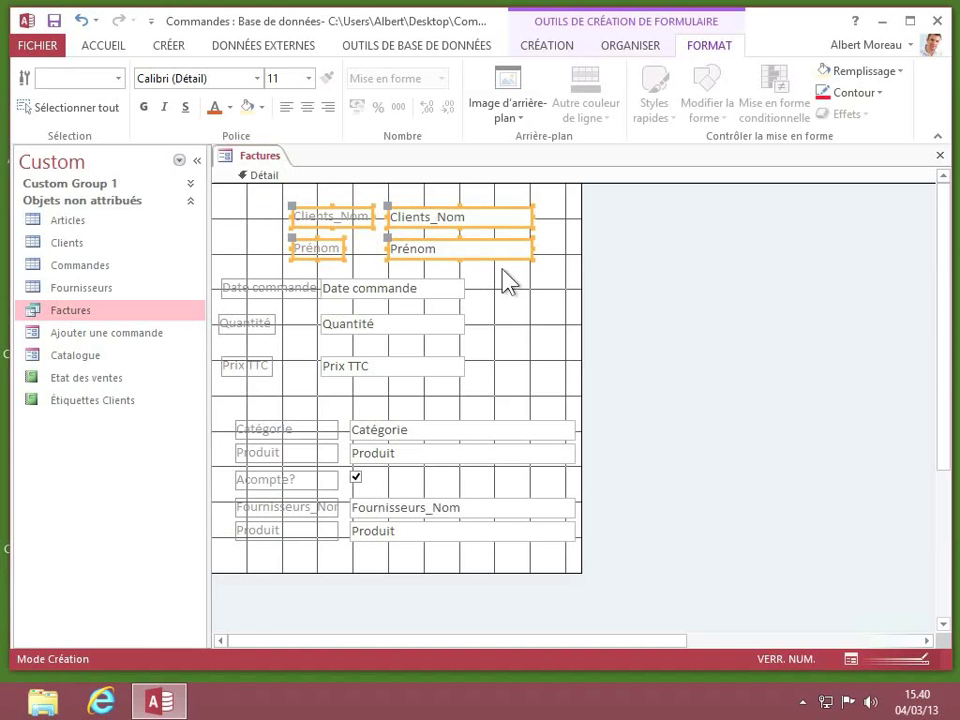
- Select the Date commande, Quantité and Prix TTC controls as a group, and clear the selection
{"action": "left_click_drag", "start_coordinate": [502, 269], "coordinate": [235, 401]}
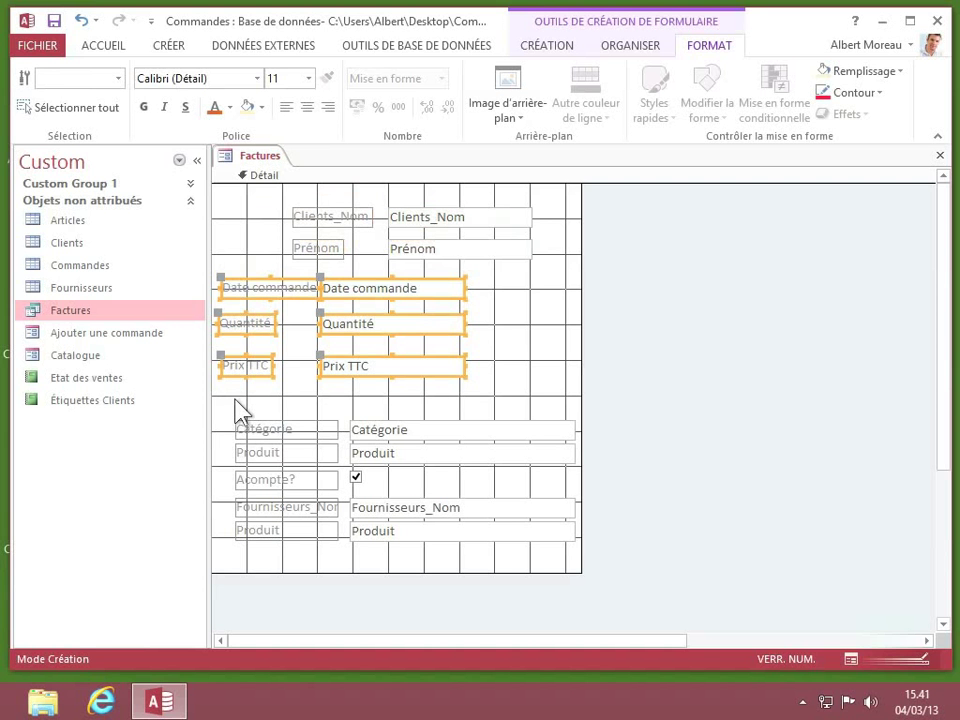
{"action": "left_click", "coordinate": [537, 375]}
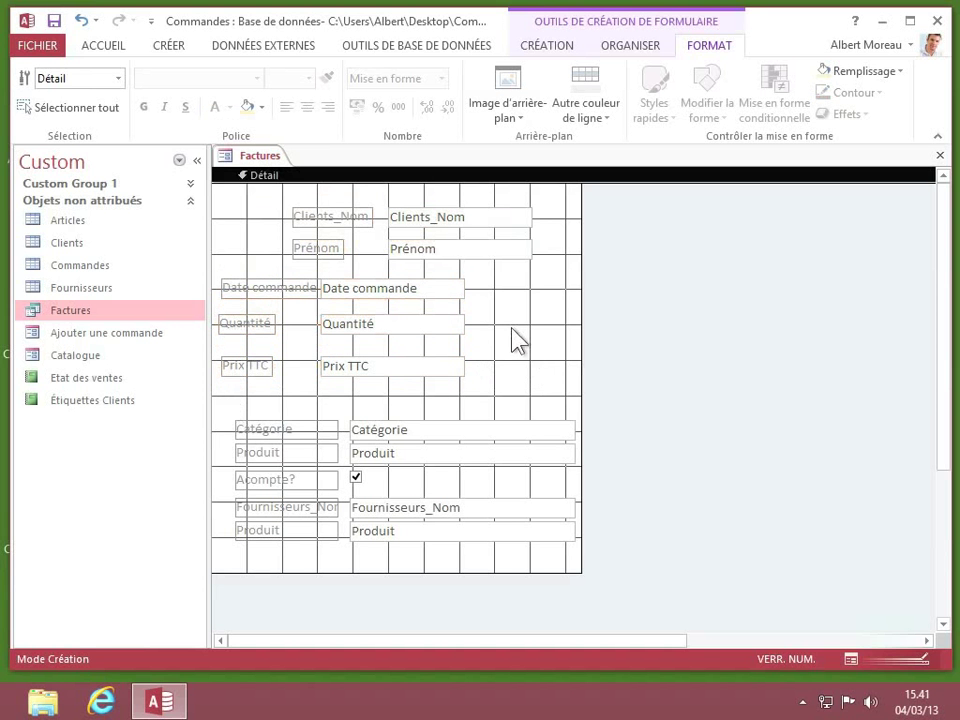
- Add the page header and page footer sections to the Factures form and increase the height of both
{"action": "right_click", "coordinate": [512, 337]}
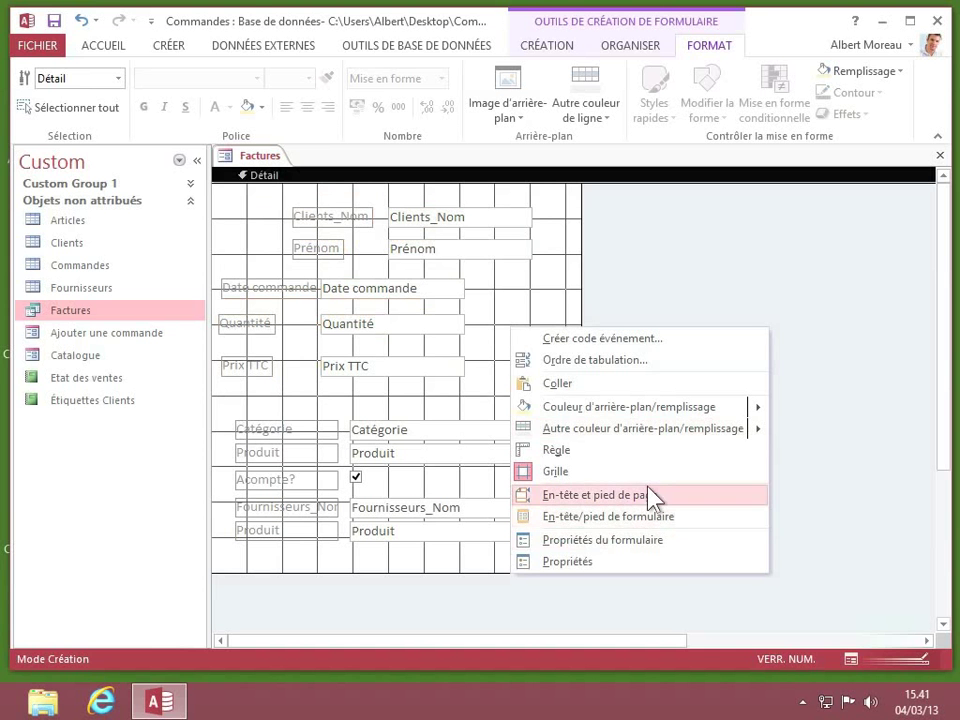
{"action": "left_click", "coordinate": [620, 495]}
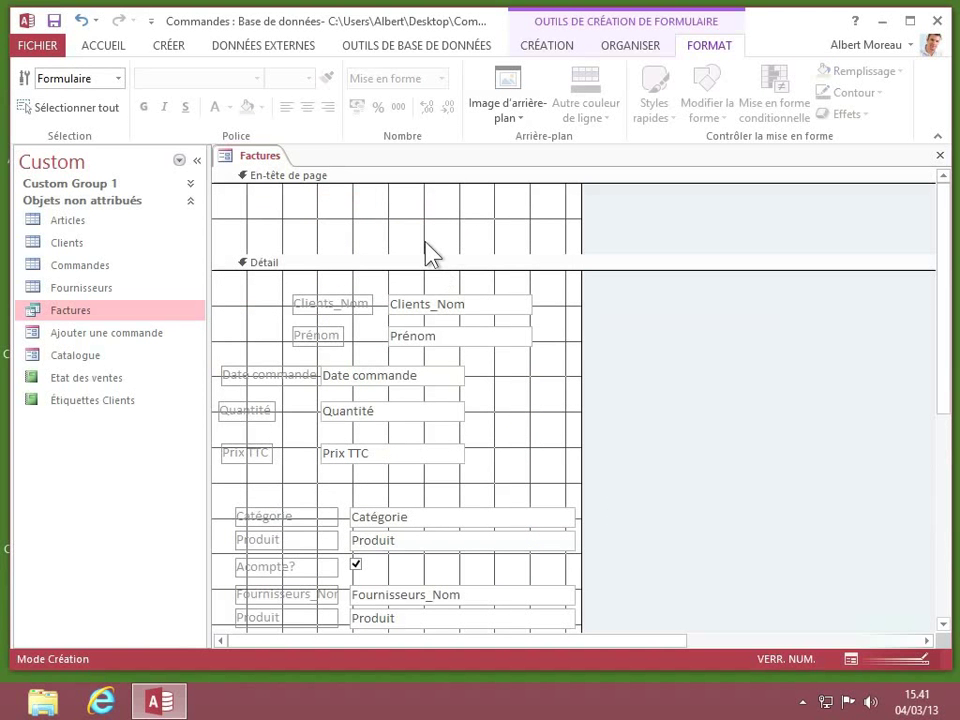
{"action": "scroll", "coordinate": [313, 236], "scroll_direction": "down", "scroll_amount": 3}
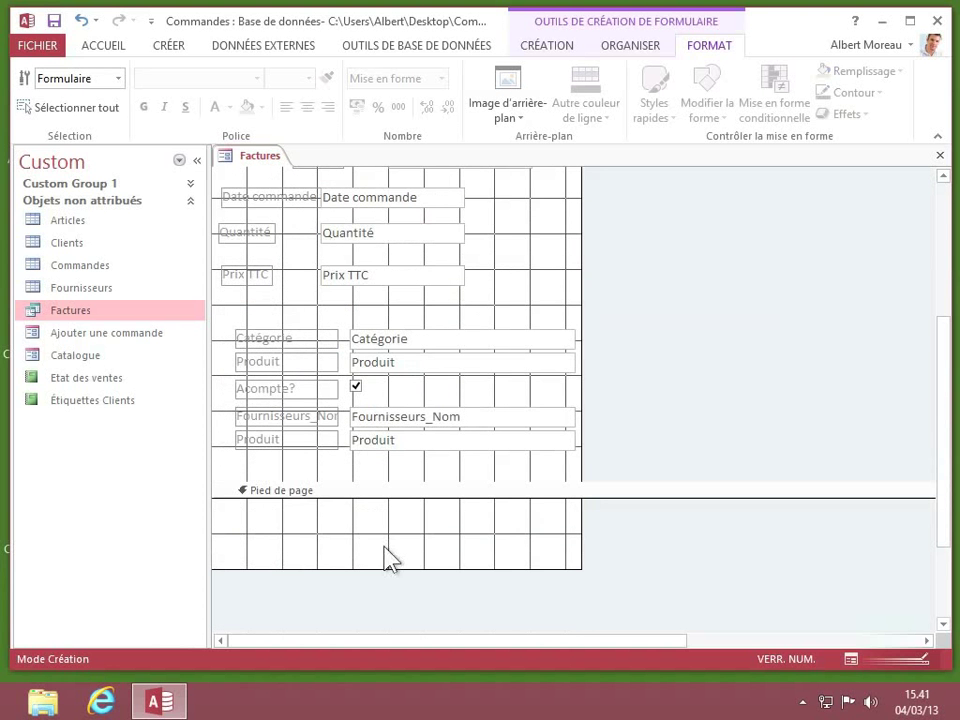
{"action": "left_click_drag", "start_coordinate": [390, 567], "coordinate": [397, 612]}
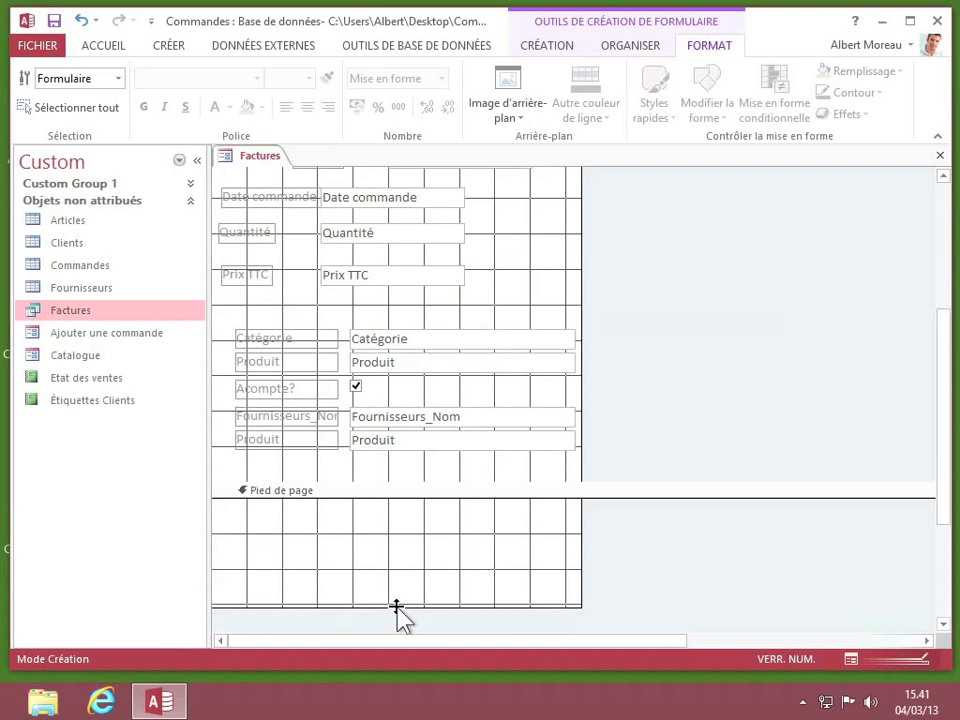
{"action": "scroll", "coordinate": [396, 606], "scroll_direction": "up", "scroll_amount": 3}
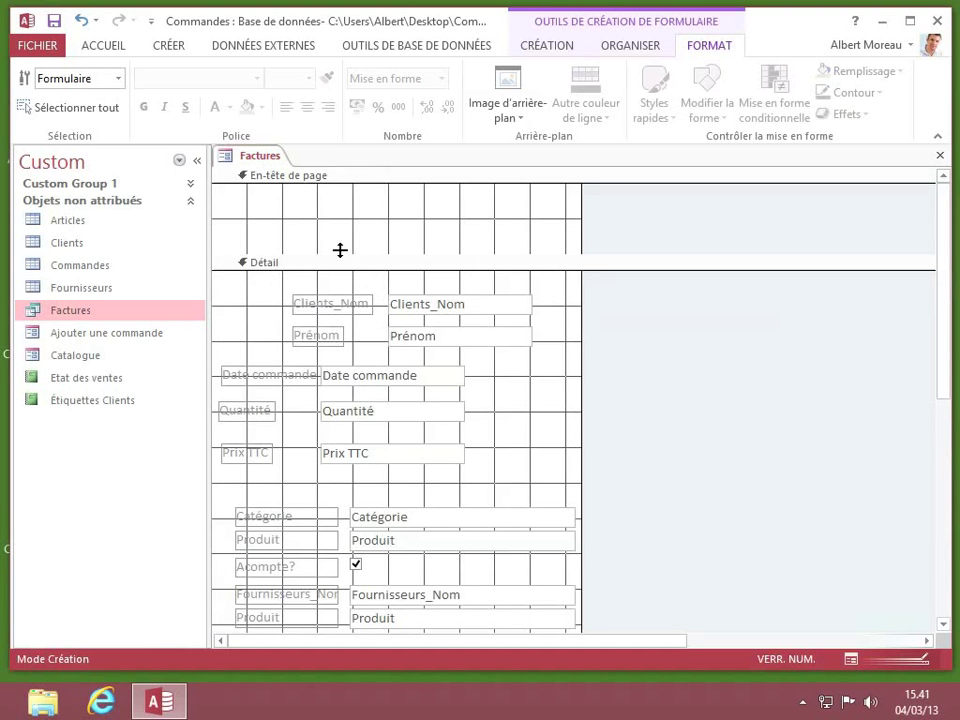
{"action": "left_click_drag", "start_coordinate": [340, 250], "coordinate": [341, 303]}
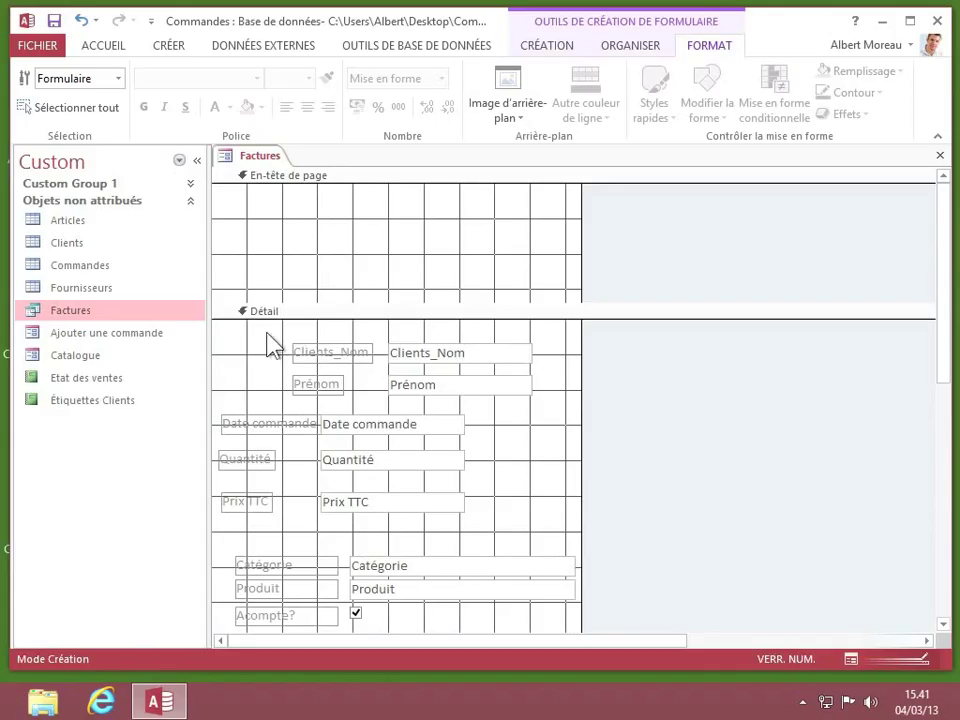
- Move the Clients_Nom and Prénom fields with their labels from the Detail section into the page header
{"action": "left_click_drag", "start_coordinate": [267, 334], "coordinate": [528, 412]}
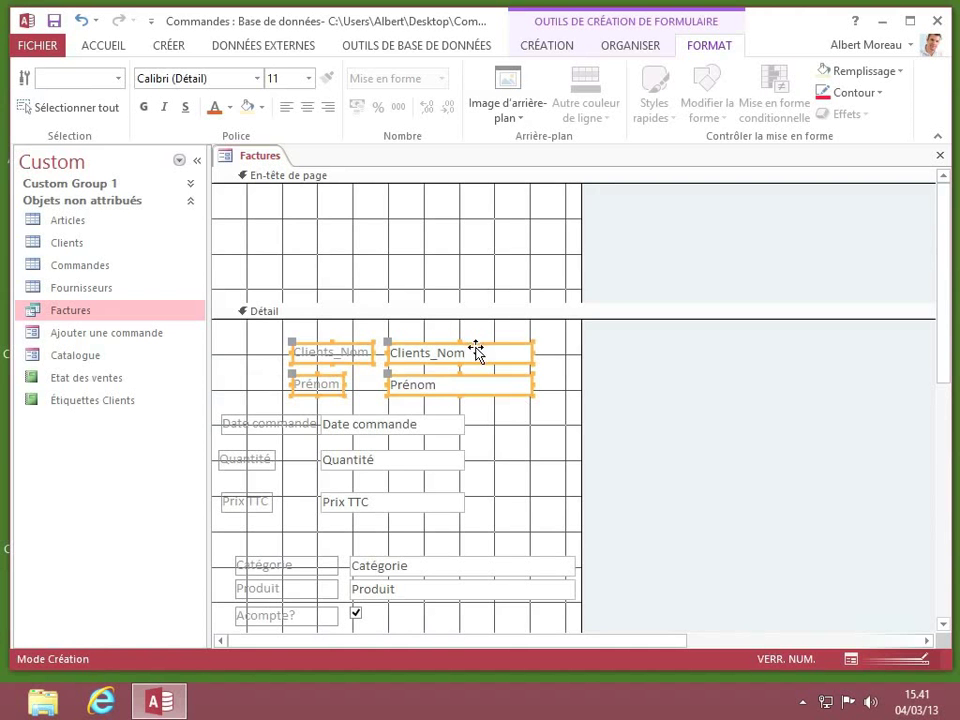
{"action": "left_click_drag", "start_coordinate": [477, 349], "coordinate": [457, 211]}
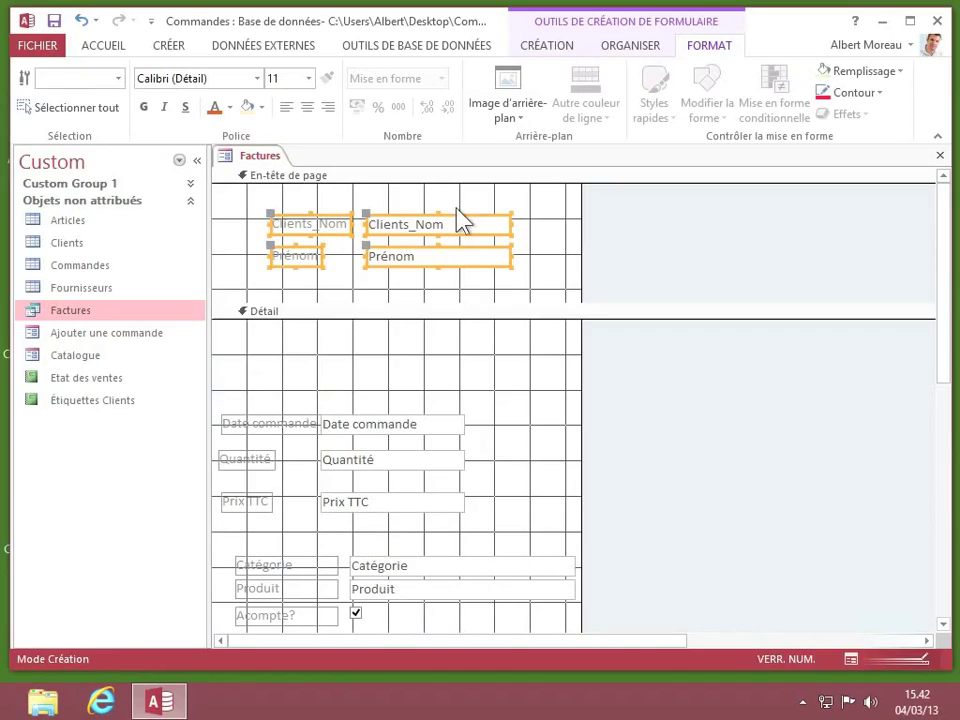
{"action": "left_click", "coordinate": [508, 352]}
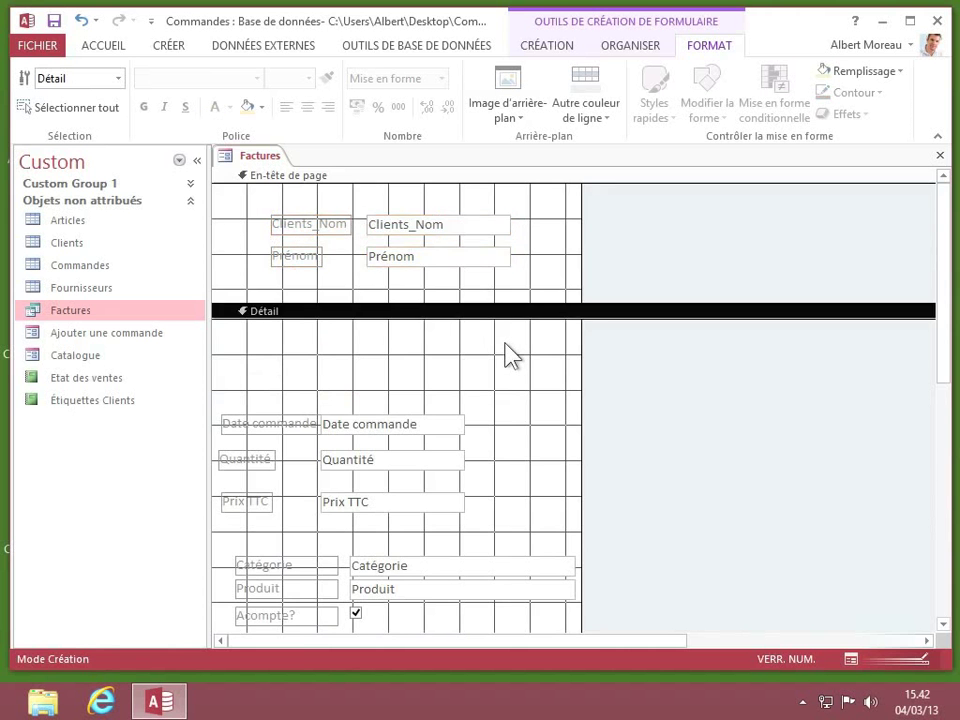
- Select the entire layout containing Catégorie, bring up the form's layout arranging commands, and clear the selection
{"action": "scroll", "coordinate": [510, 355], "scroll_direction": "down", "scroll_amount": 3}
{"action": "scroll", "coordinate": [510, 355], "scroll_direction": "down", "scroll_amount": 1}
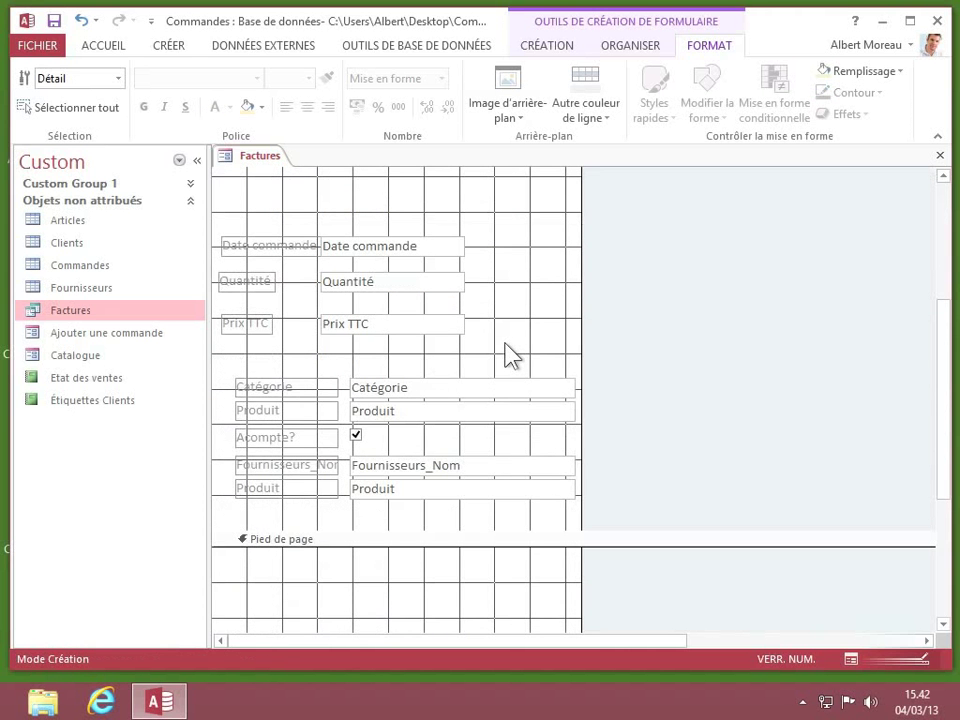
{"action": "left_click", "coordinate": [326, 390]}
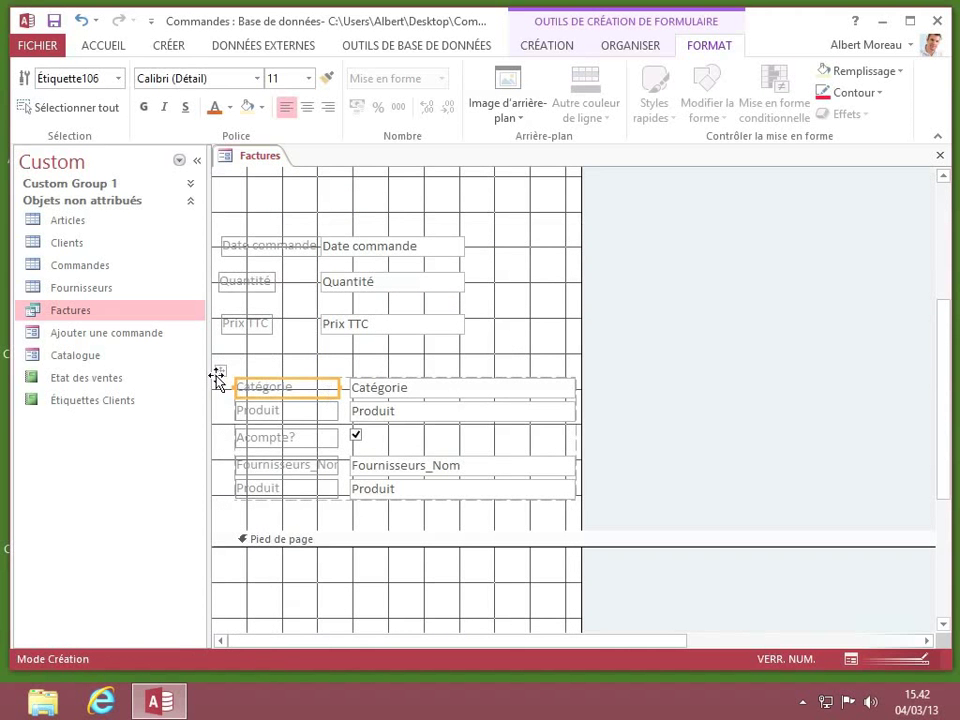
{"action": "left_click", "coordinate": [219, 373]}
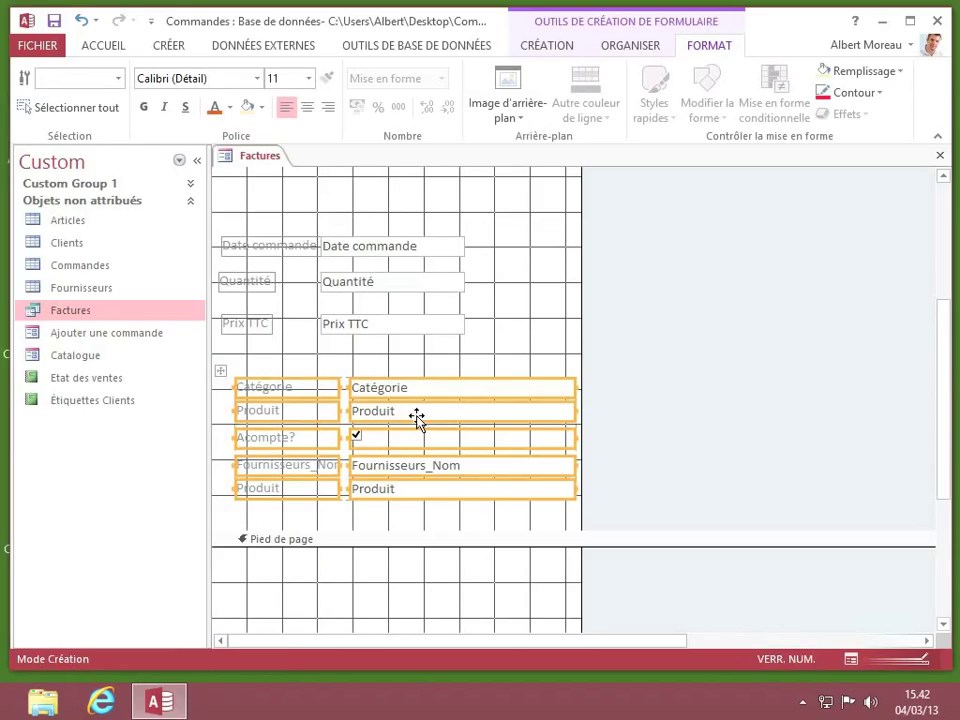
{"action": "left_click", "coordinate": [631, 47]}
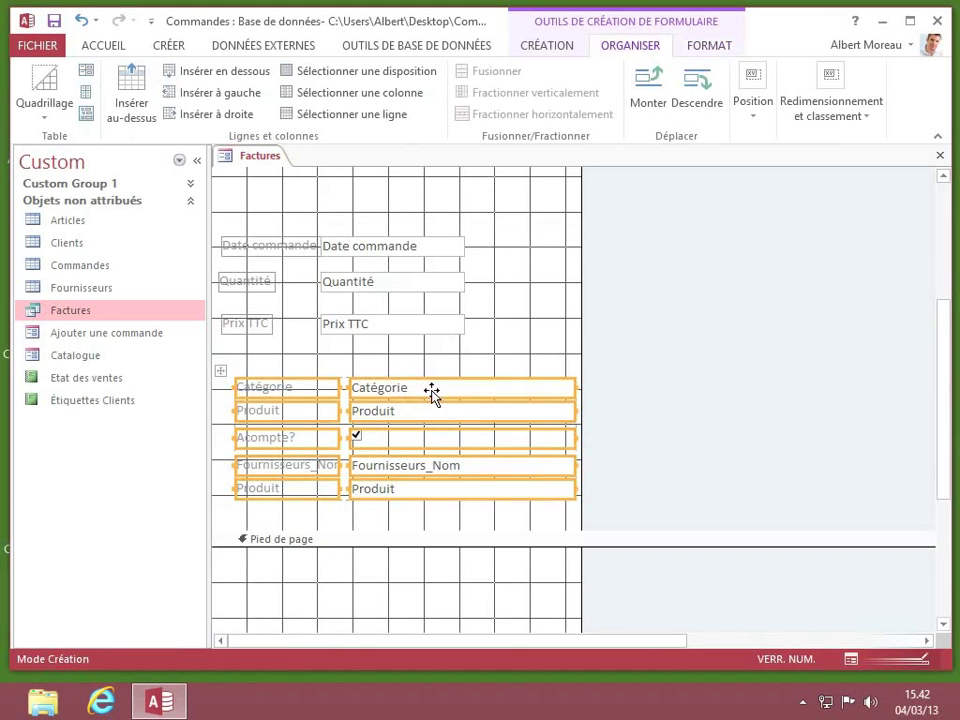
{"action": "left_click", "coordinate": [399, 373]}
{"action": "left_click", "coordinate": [328, 378]}
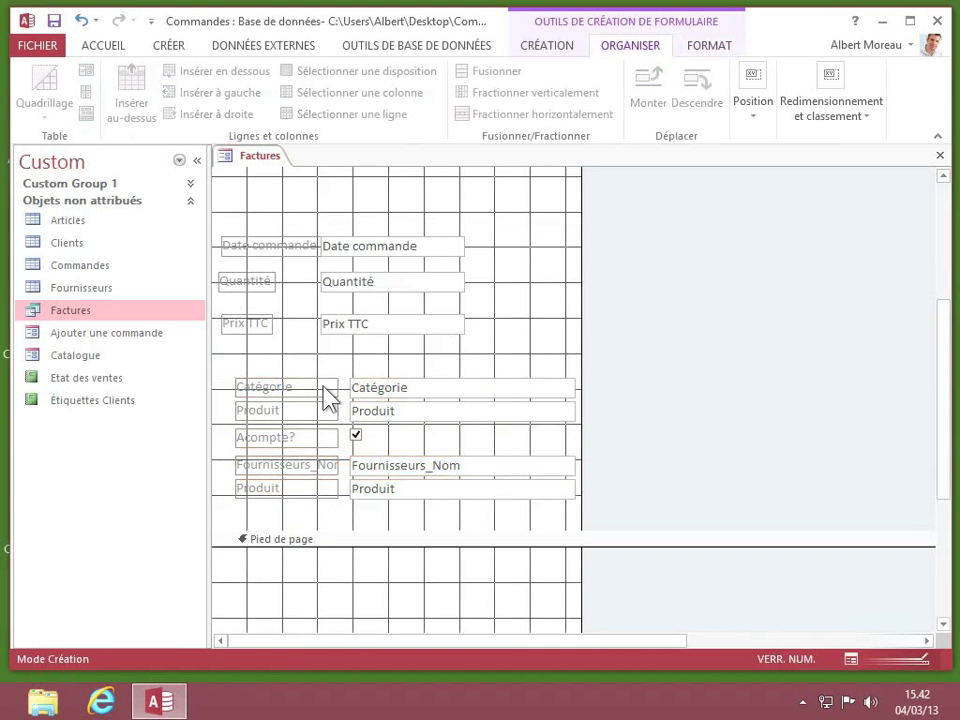
- Select the whole label column of the layout, starting from the Acompte? label
{"action": "left_click", "coordinate": [308, 439]}
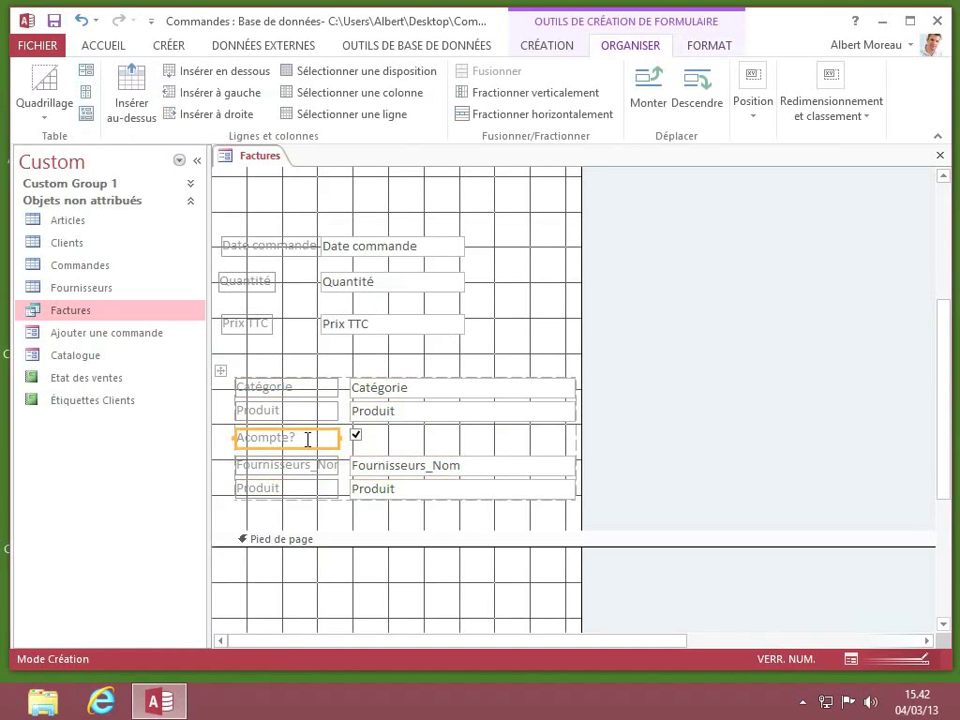
{"action": "left_click", "coordinate": [382, 95]}
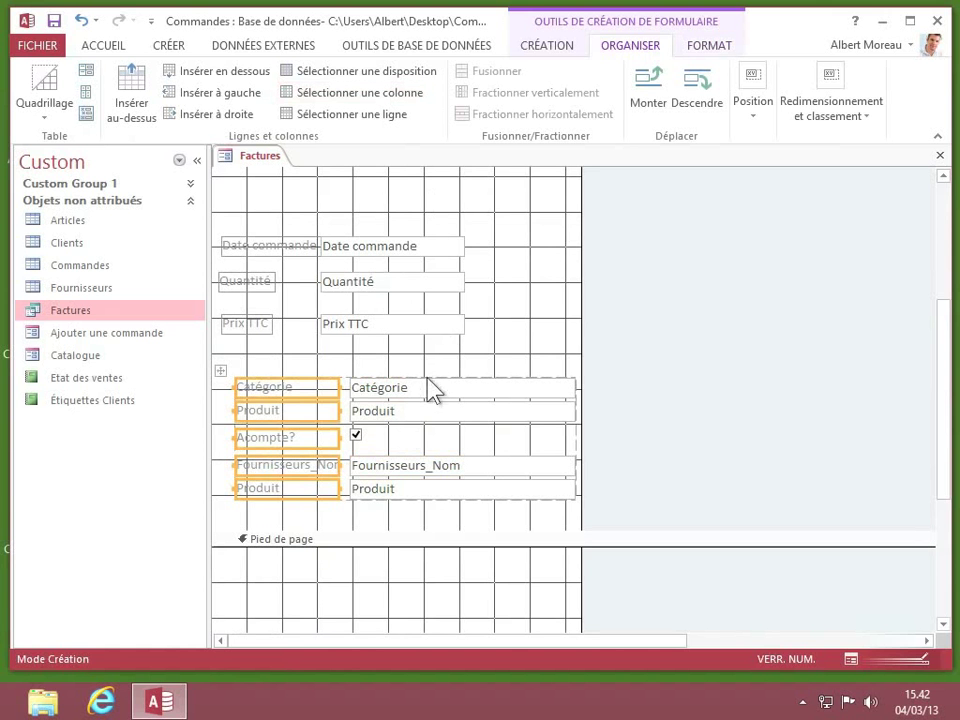
- Insert an empty row above the layout's first Produit row and an empty column to the right of the Catégorie field
{"action": "left_click", "coordinate": [402, 413]}
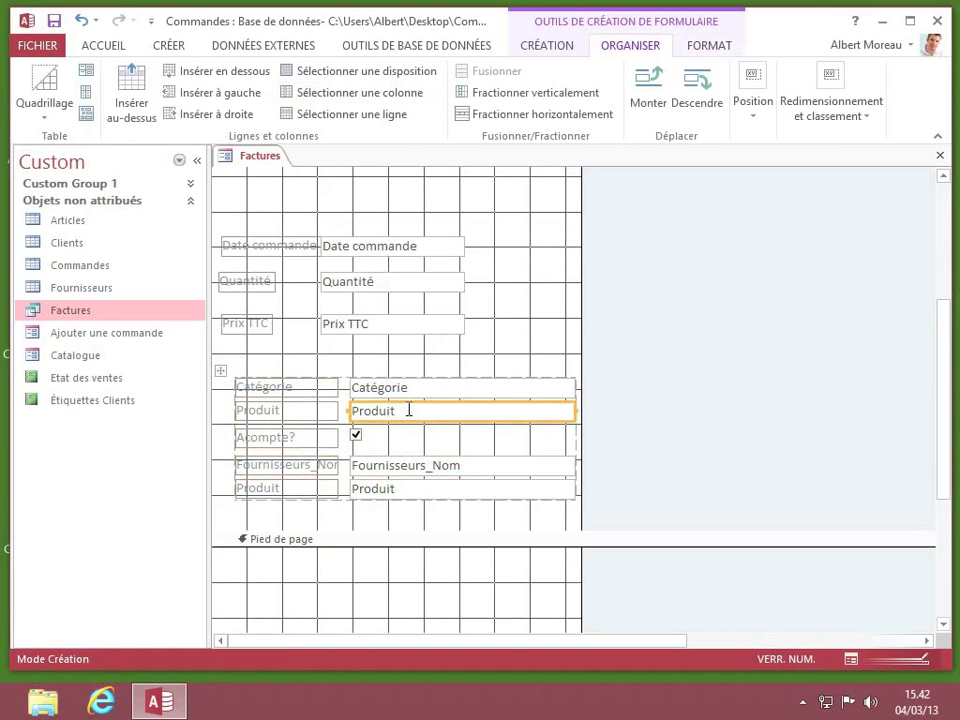
{"action": "left_click", "coordinate": [357, 116]}
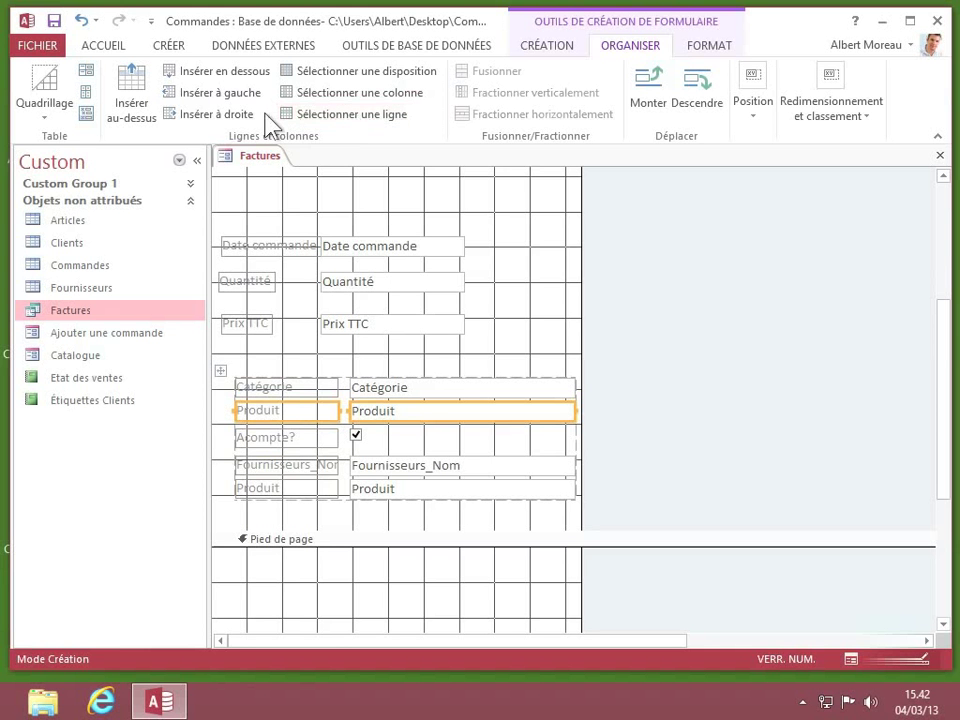
{"action": "left_click", "coordinate": [128, 104]}
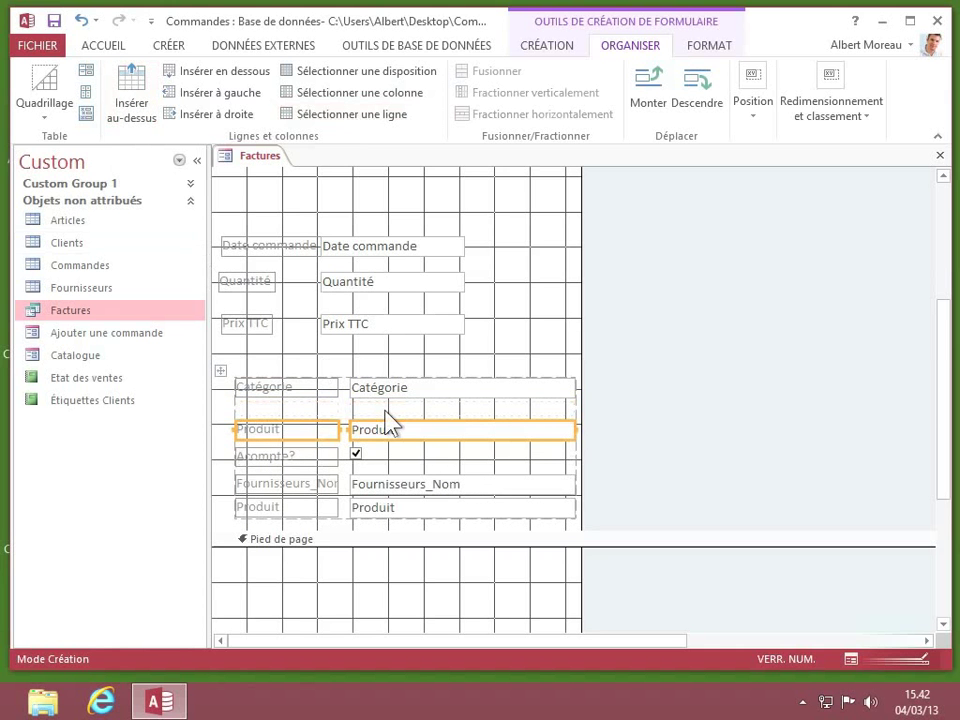
{"action": "left_click", "coordinate": [481, 386]}
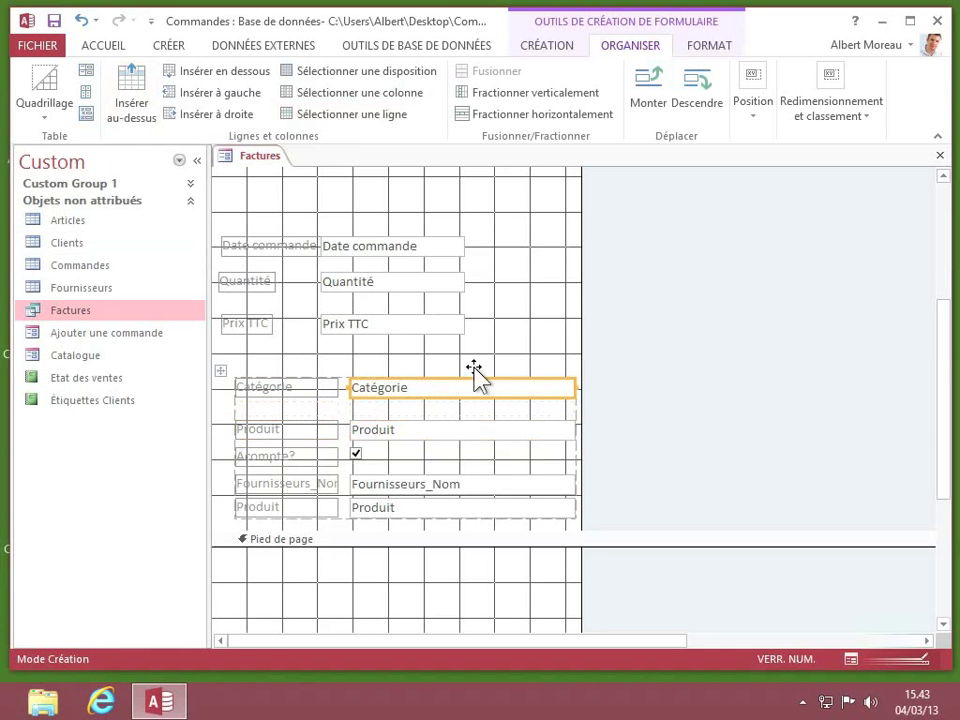
{"action": "left_click", "coordinate": [224, 118]}
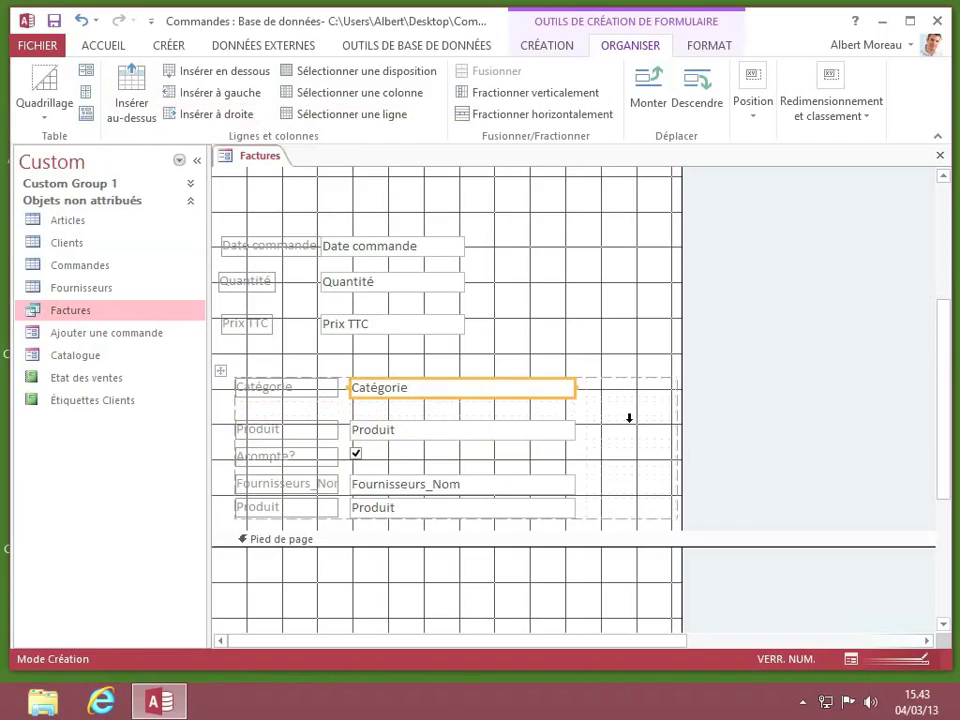
- Move the Catégorie label and field down in the layout, below the first Produit row
{"action": "left_click", "coordinate": [276, 390], "text": "shift"}
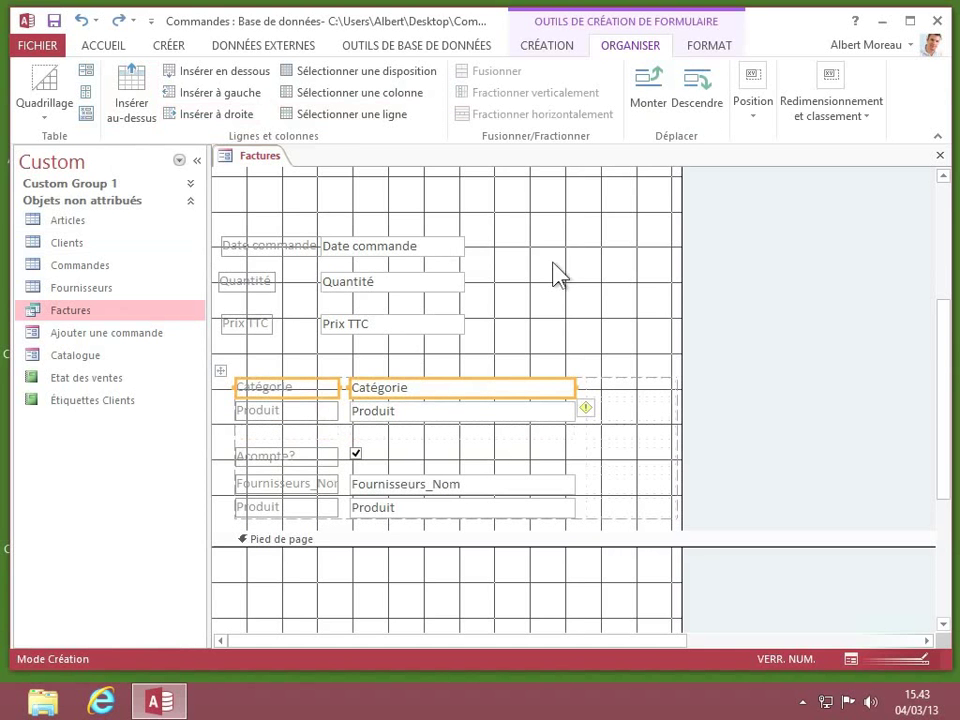
{"action": "left_click", "coordinate": [711, 97]}
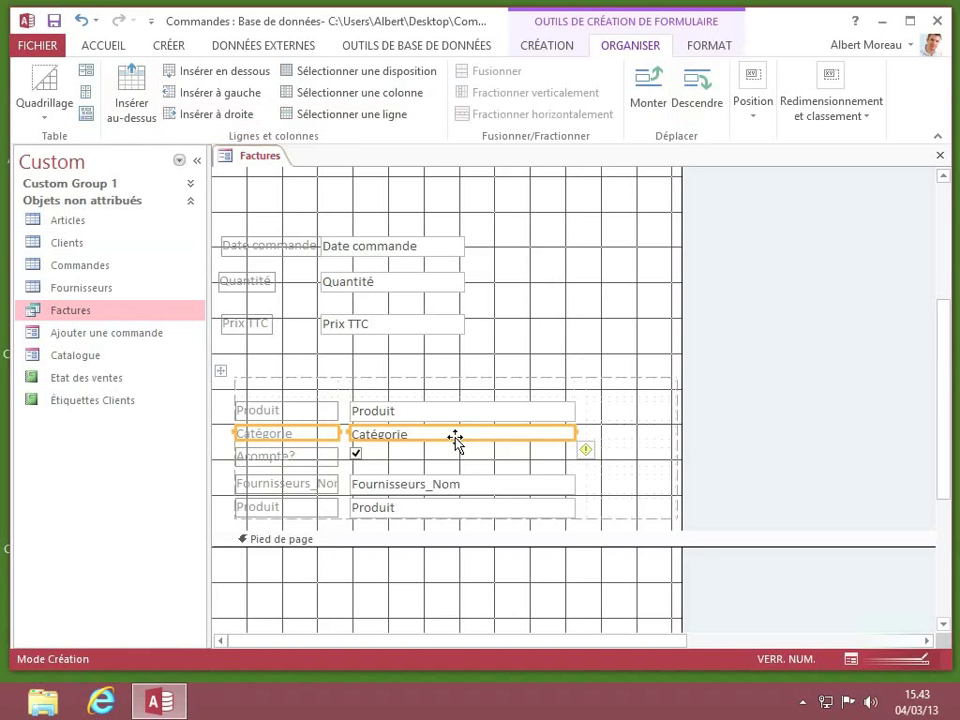
- Select the entire layout containing Produit and Catégorie, try Moyen control margins, and settle on Étroit margins
{"action": "left_click", "coordinate": [220, 372]}
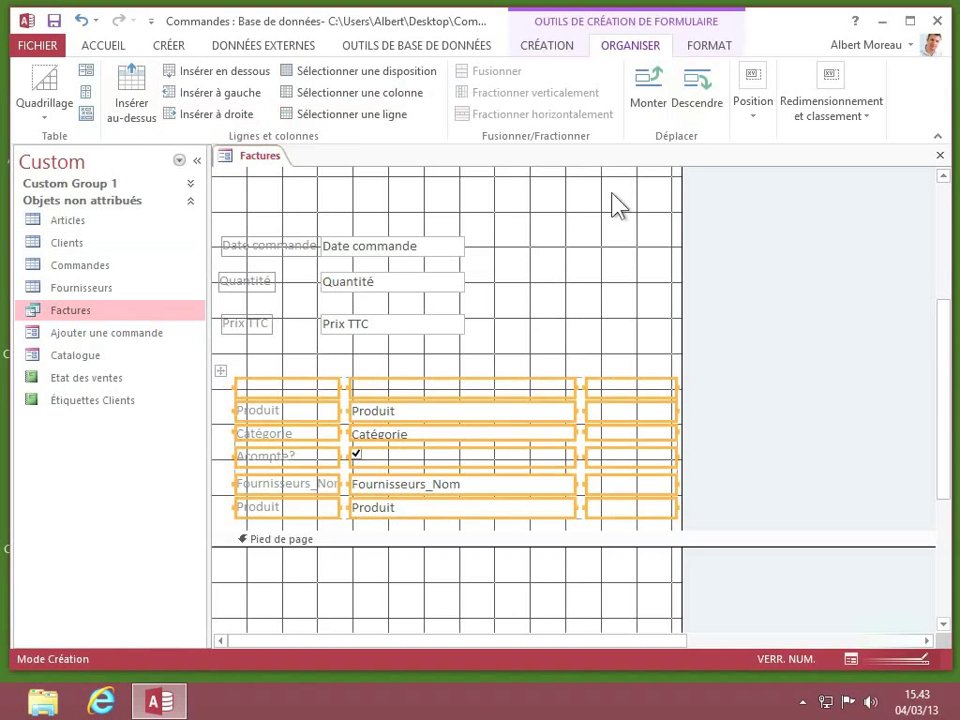
{"action": "left_click", "coordinate": [760, 120]}
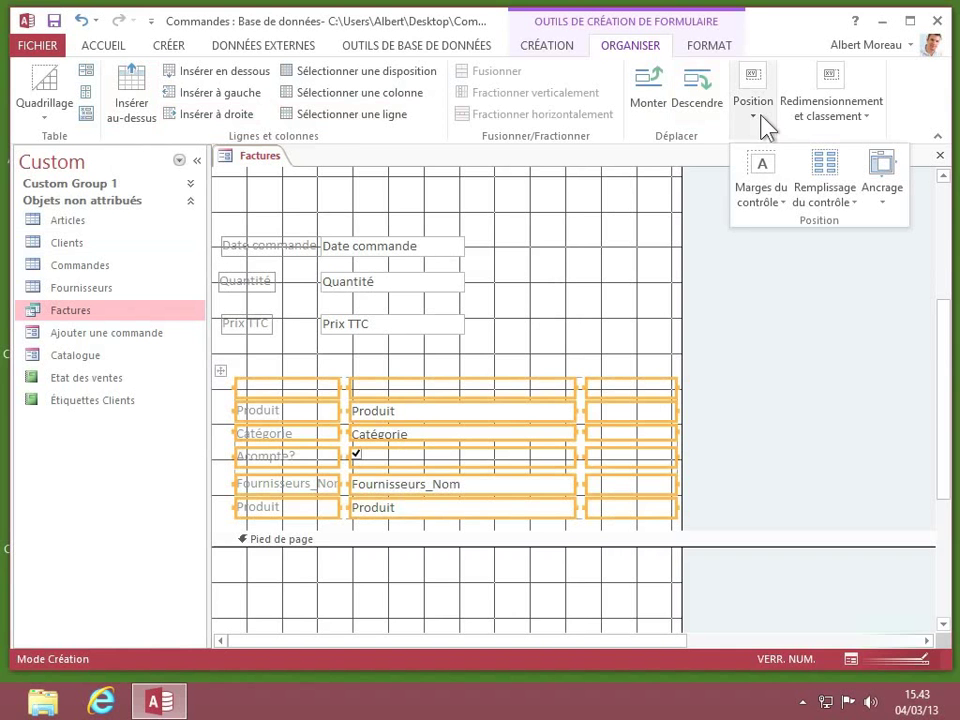
{"action": "left_click", "coordinate": [779, 203]}
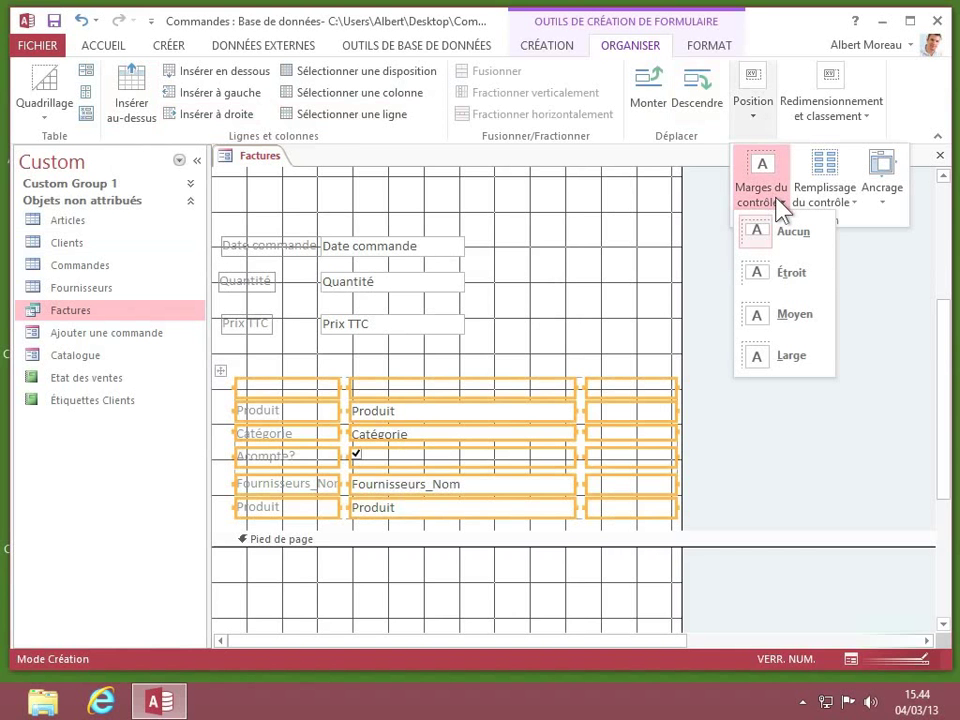
{"action": "left_click", "coordinate": [790, 315]}
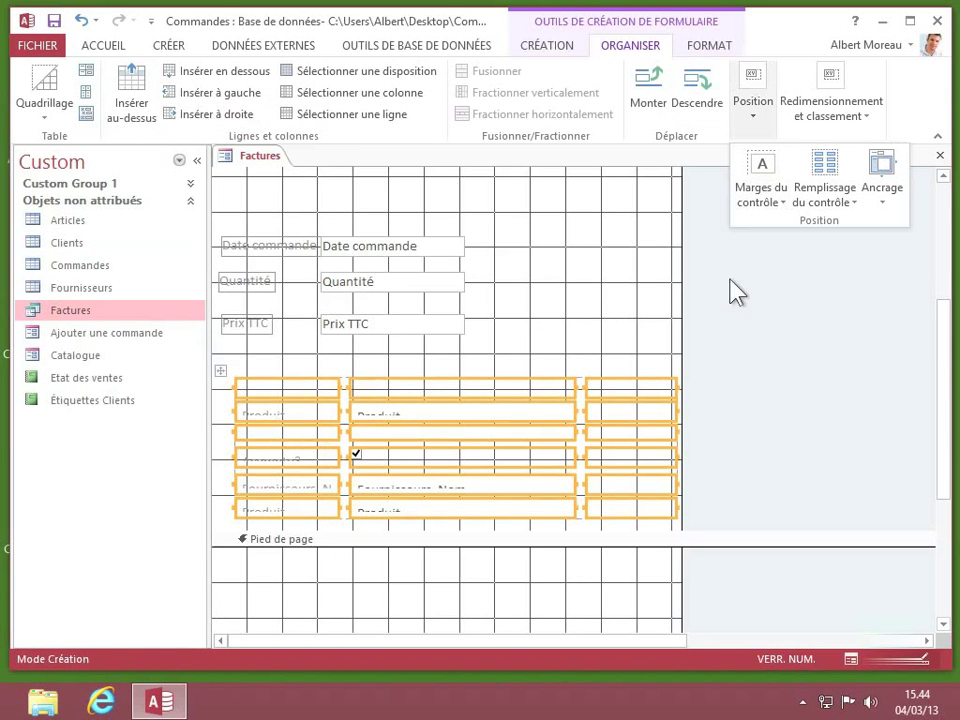
{"action": "left_click", "coordinate": [764, 200]}
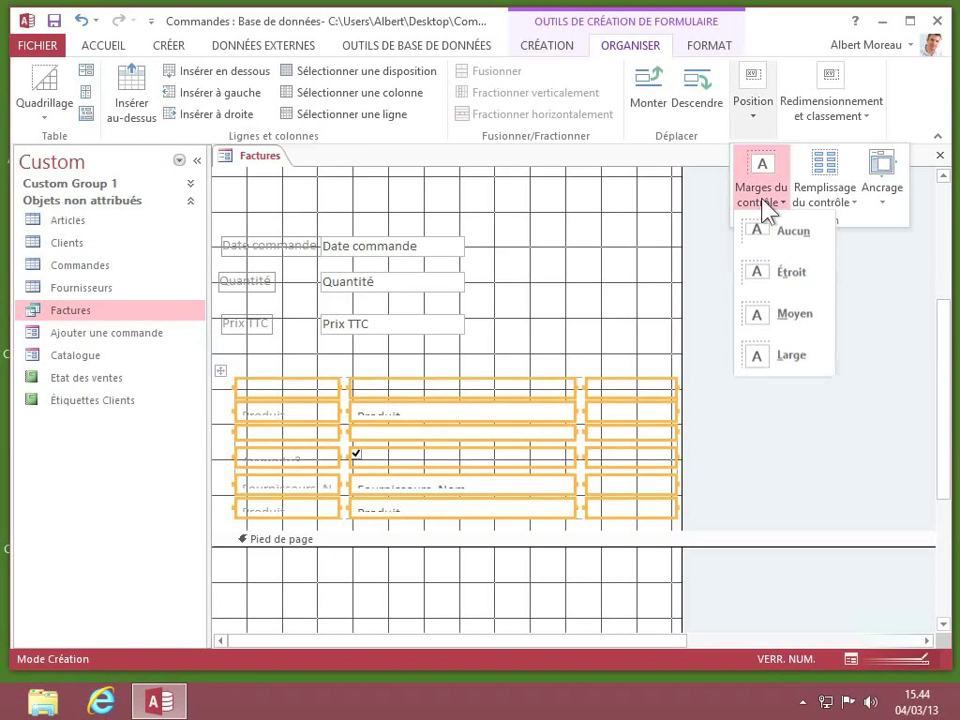
{"action": "left_click", "coordinate": [766, 272]}
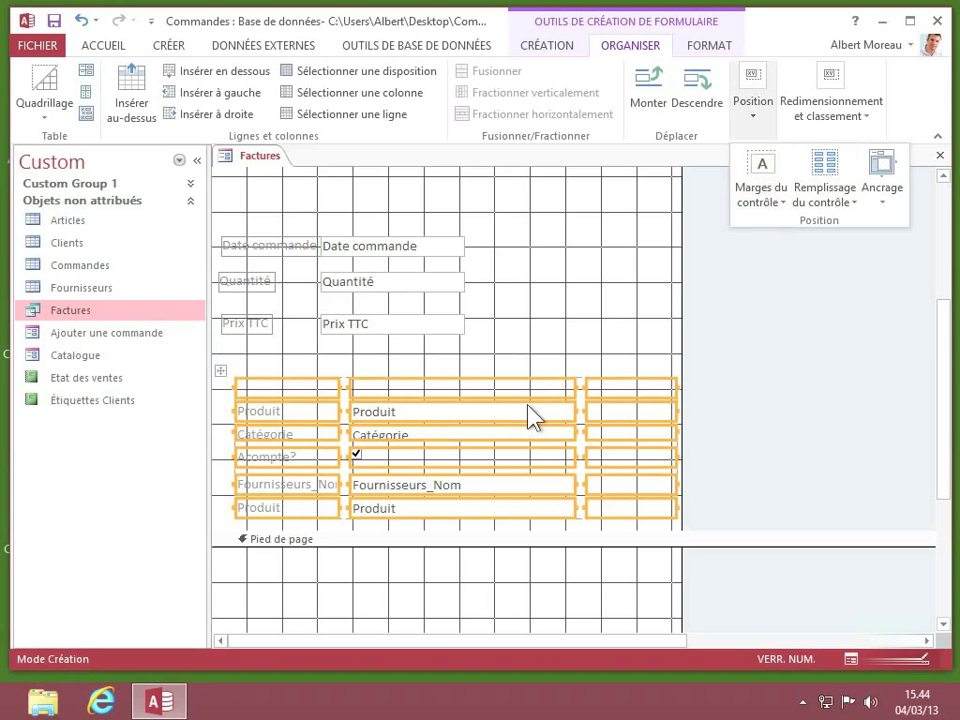
- Set the layout's control padding to Moyen after trying Aucun and Étroit, and extend the Détail section downward to contain the whole layout
{"action": "left_click", "coordinate": [854, 205]}
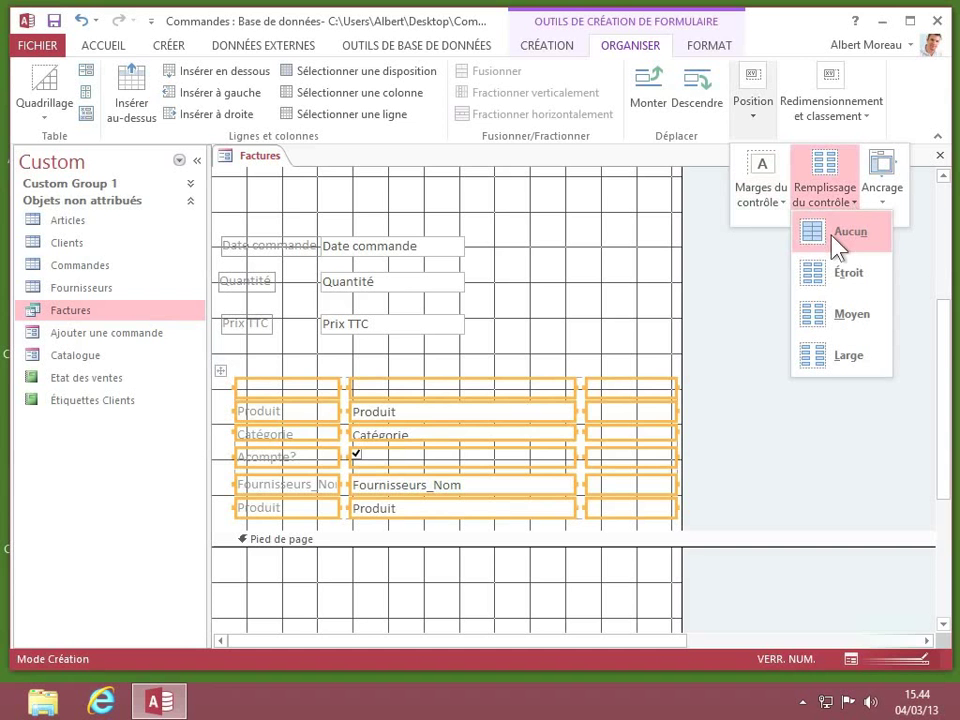
{"action": "left_click", "coordinate": [843, 238]}
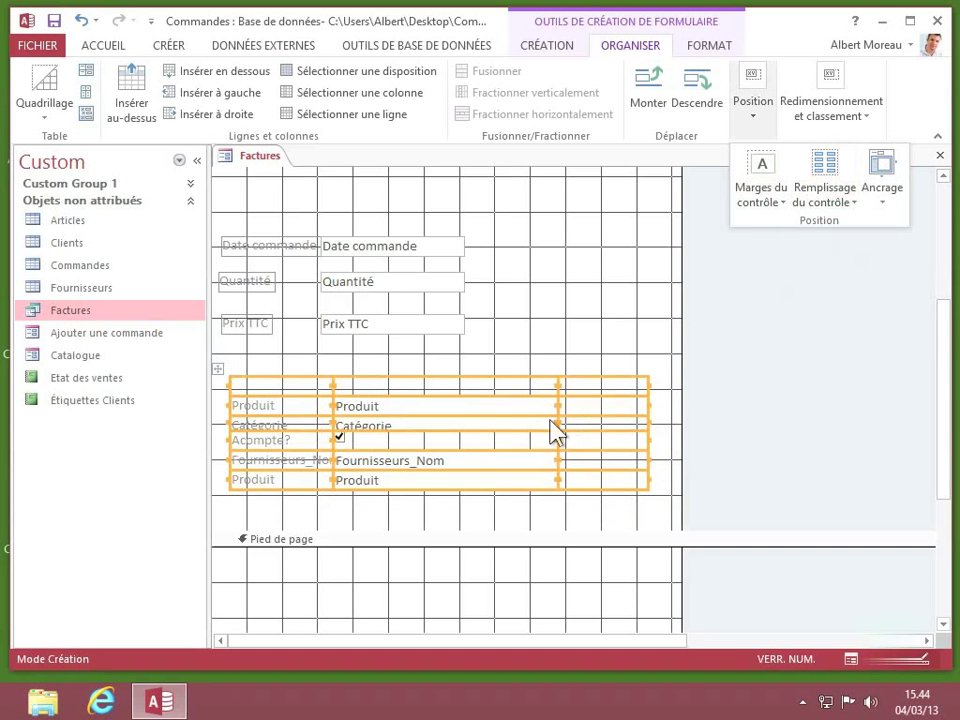
{"action": "left_click", "coordinate": [824, 192]}
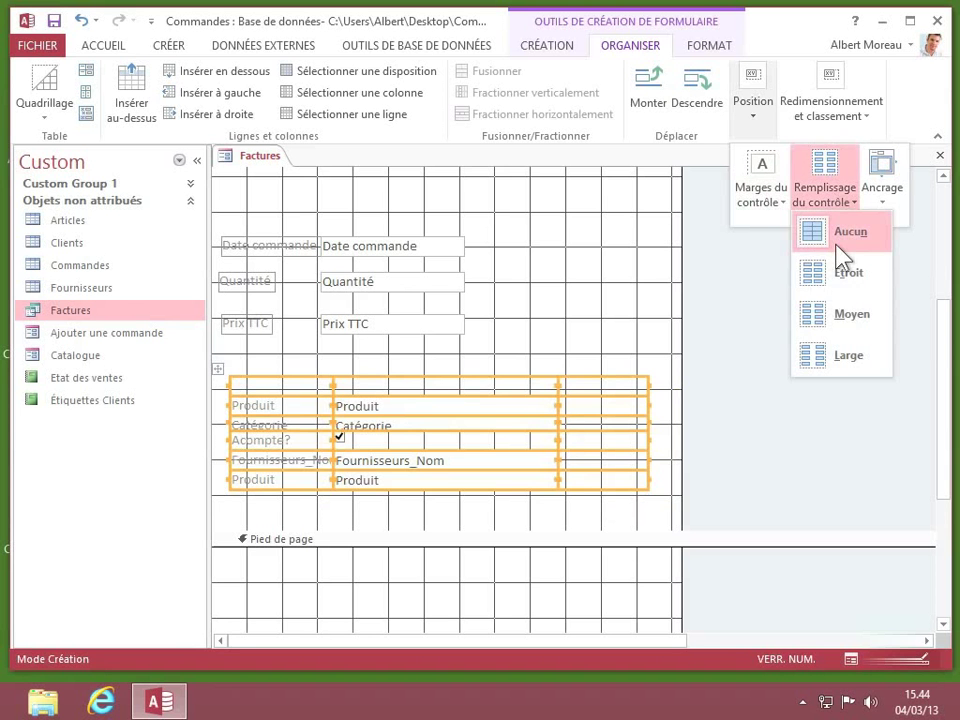
{"action": "left_click", "coordinate": [843, 268]}
{"action": "left_click", "coordinate": [826, 200]}
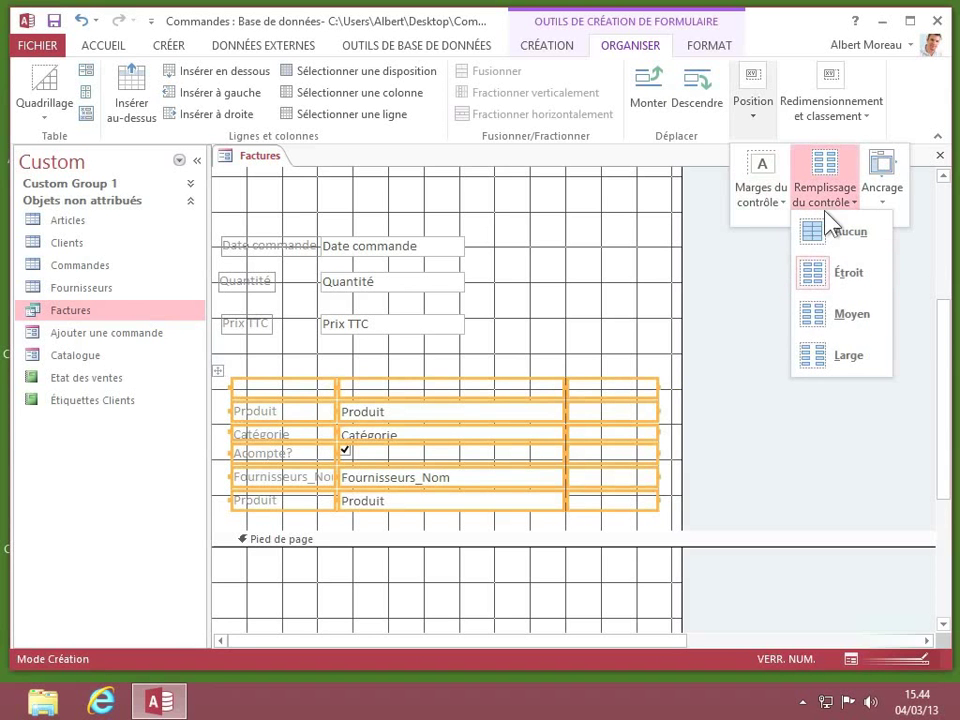
{"action": "left_click", "coordinate": [851, 318]}
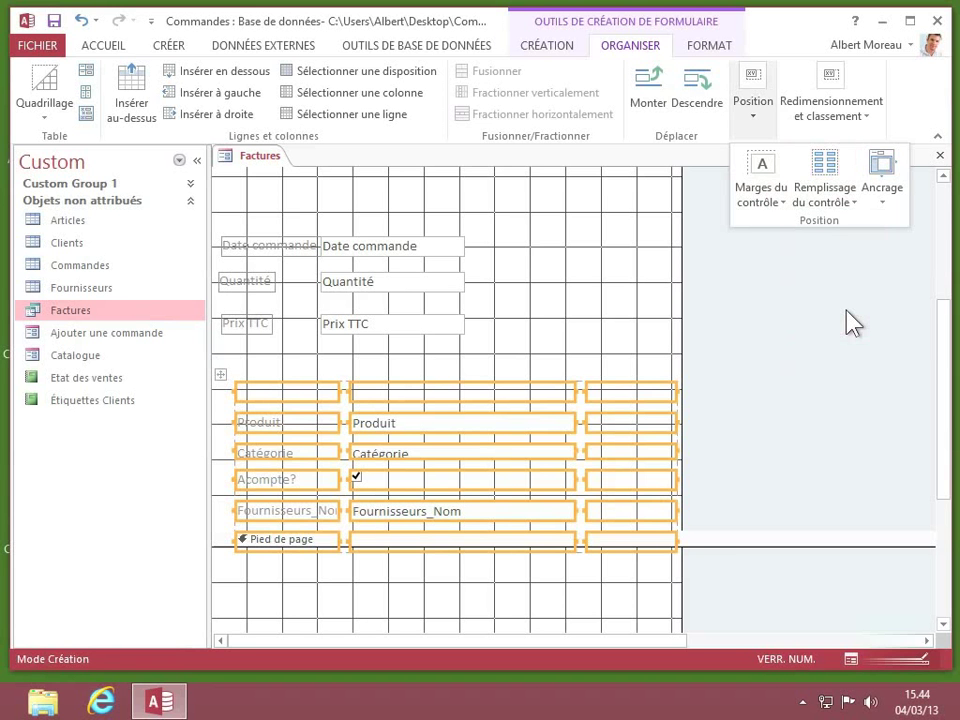
{"action": "left_click", "coordinate": [722, 467]}
{"action": "left_click_drag", "start_coordinate": [701, 531], "coordinate": [702, 576]}
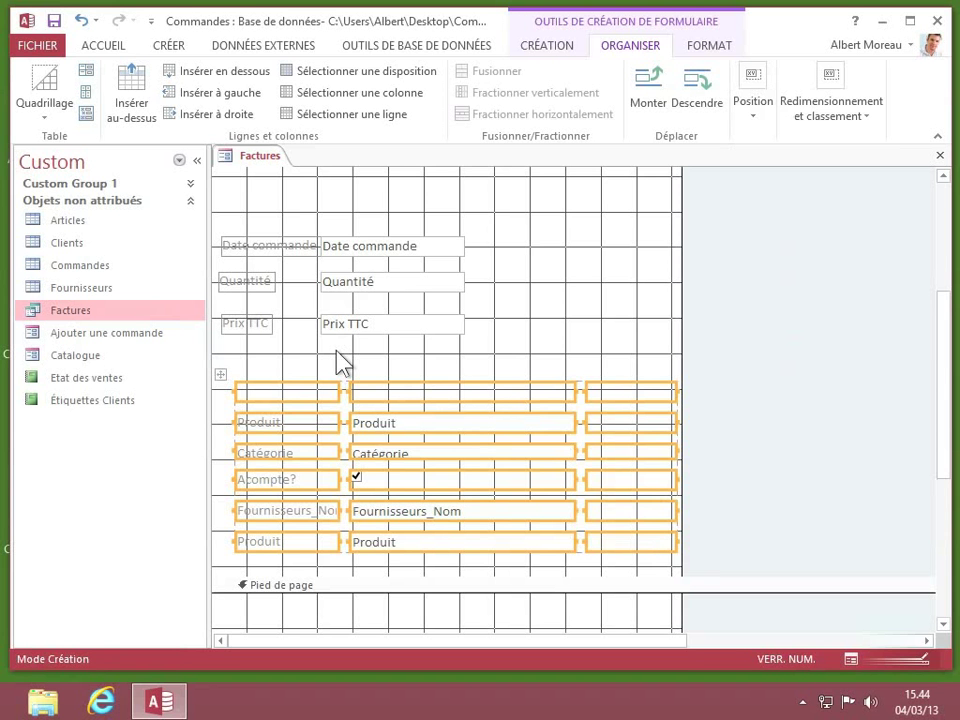
- Draw a horizontal line in the Détail section above the Date commande field, spanning about eight grid squares
{"action": "scroll", "coordinate": [337, 351], "scroll_direction": "up", "scroll_amount": 1}
{"action": "scroll", "coordinate": [340, 362], "scroll_direction": "up", "scroll_amount": 3}
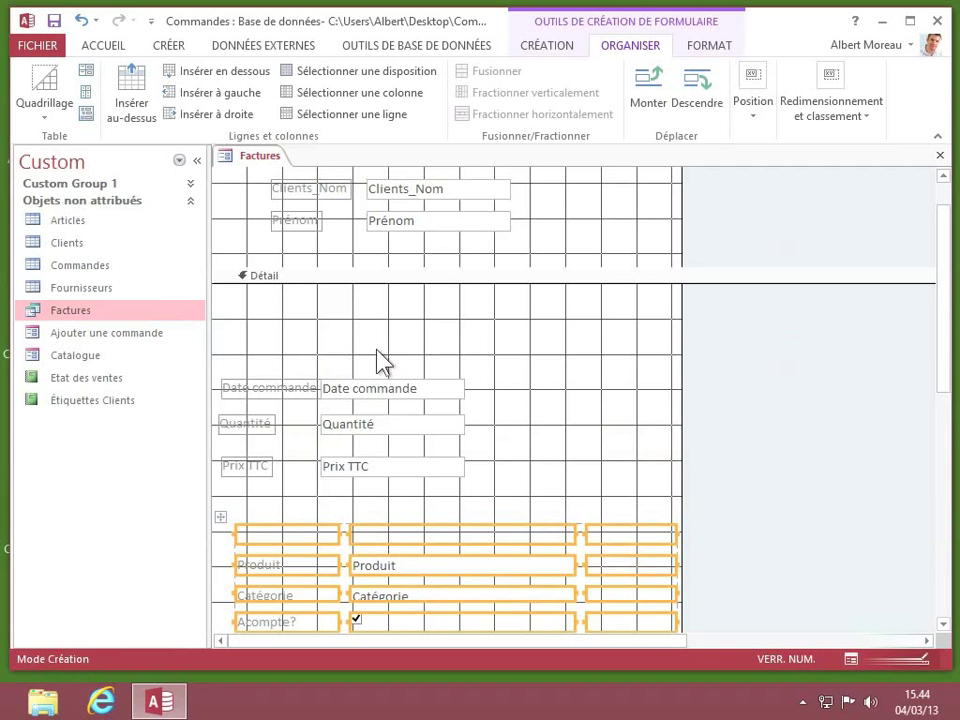
{"action": "left_click", "coordinate": [533, 47]}
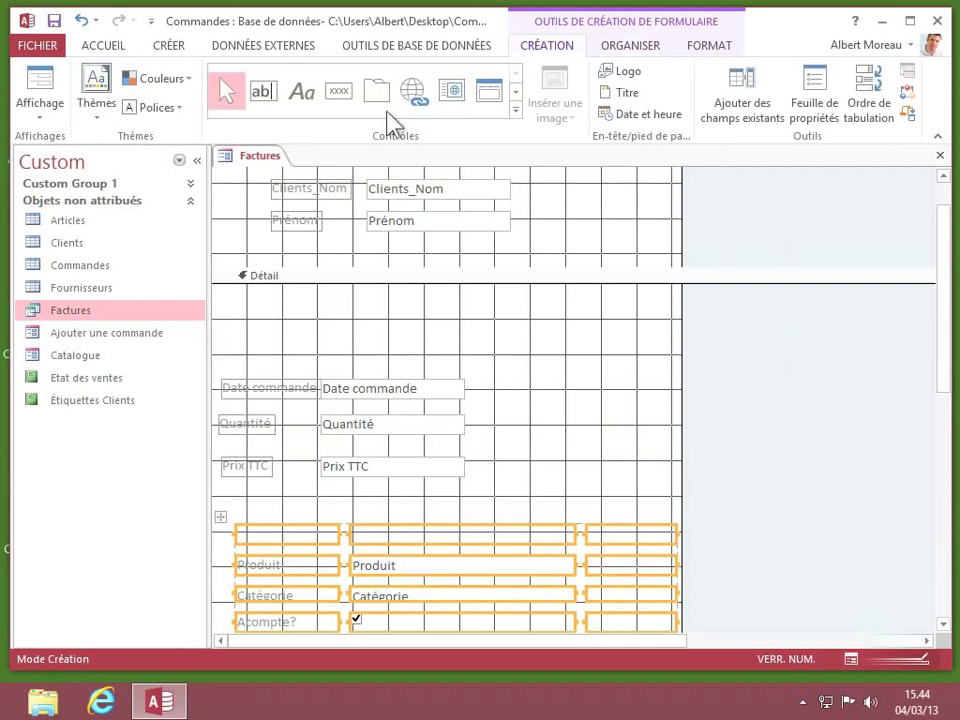
{"action": "left_click", "coordinate": [517, 113]}
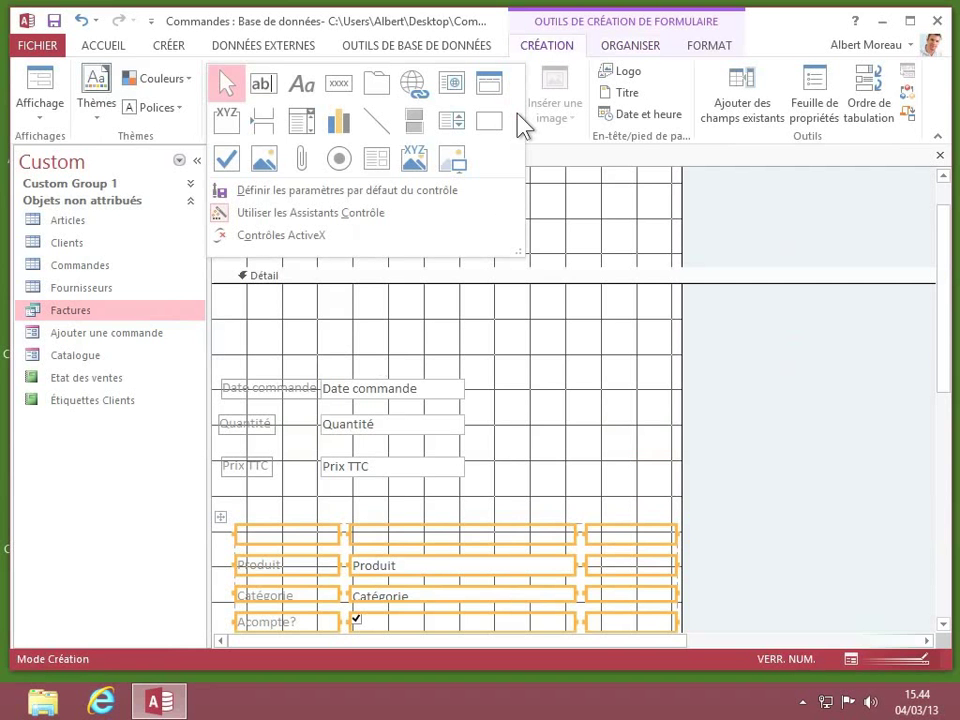
{"action": "left_click", "coordinate": [378, 125]}
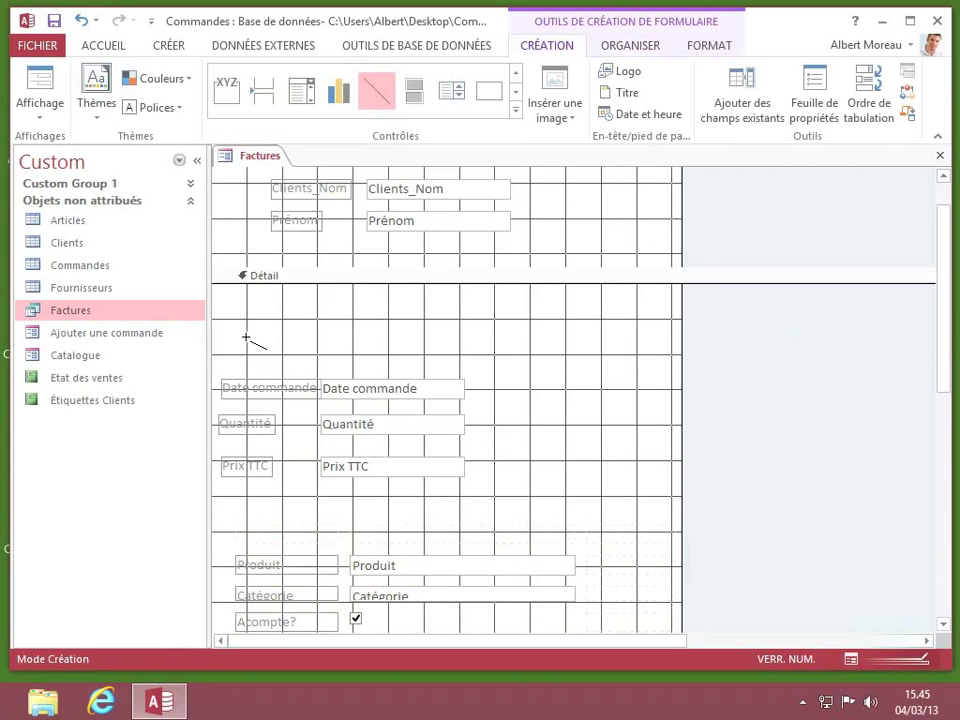
{"action": "left_click_drag", "start_coordinate": [248, 340], "coordinate": [531, 336]}
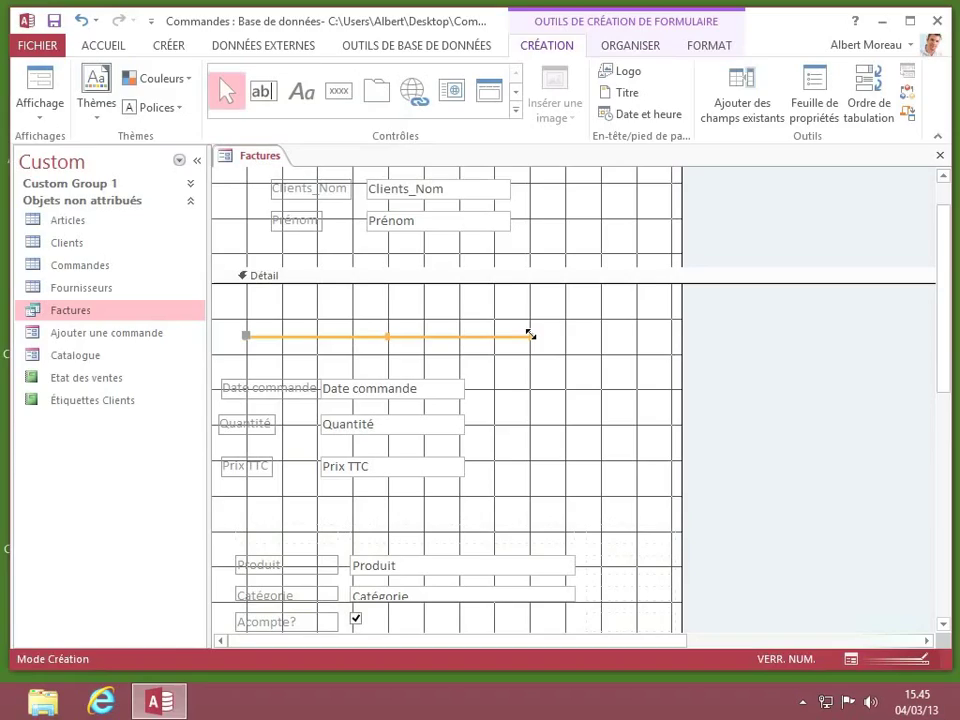
- Give the horizontal line the second-thickest preset thickness and a bright red outline color, and deselect it
{"action": "left_click", "coordinate": [708, 52]}
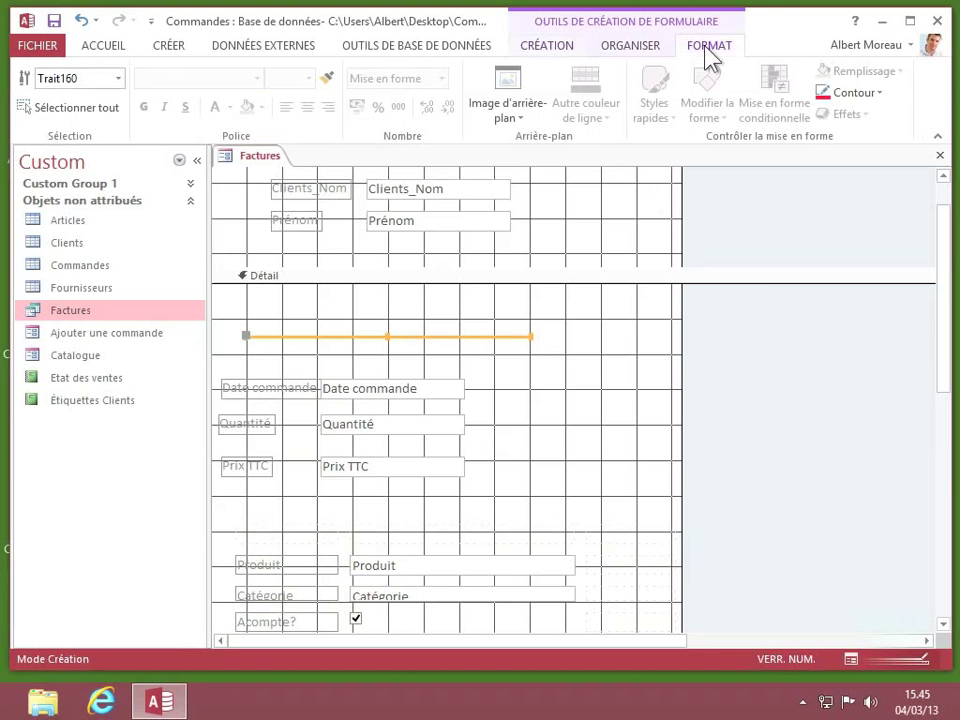
{"action": "left_click", "coordinate": [881, 94]}
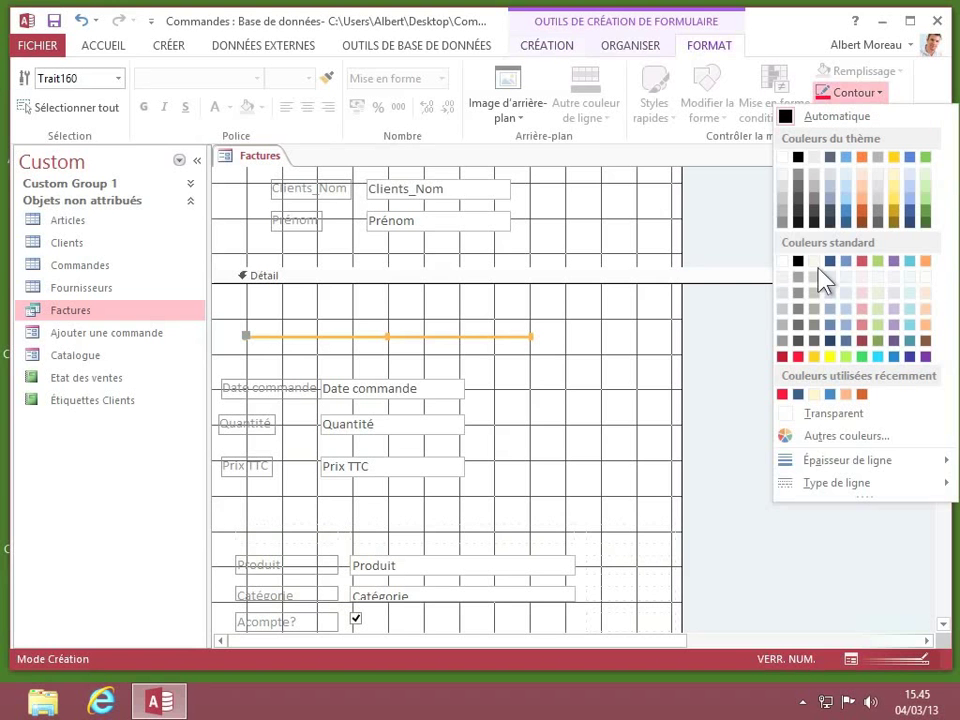
{"action": "mouse_move", "coordinate": [790, 466]}
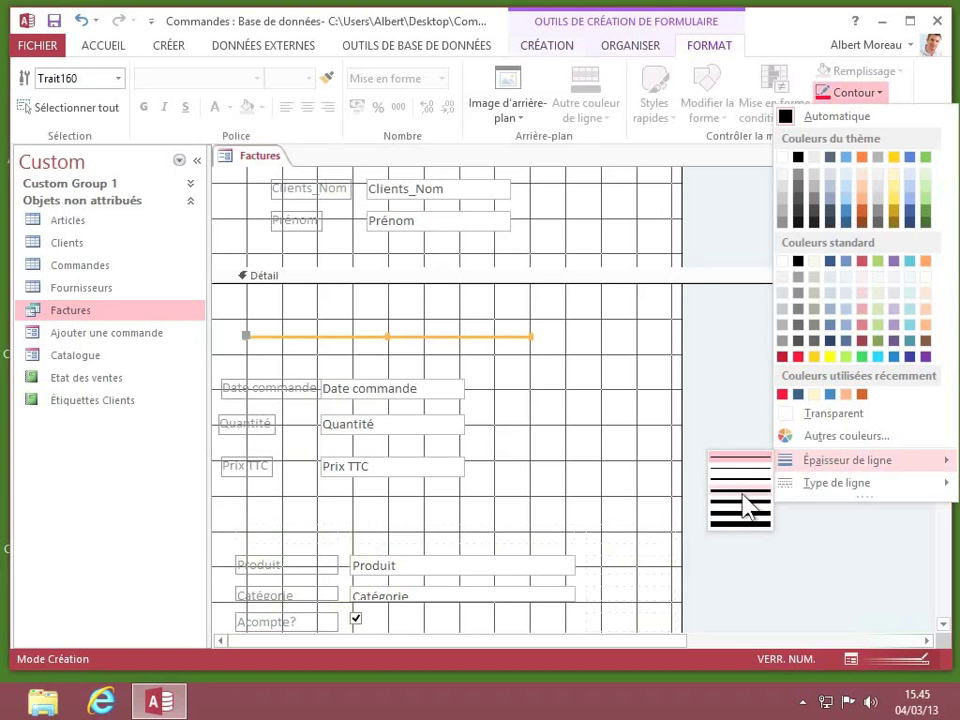
{"action": "left_click", "coordinate": [743, 515]}
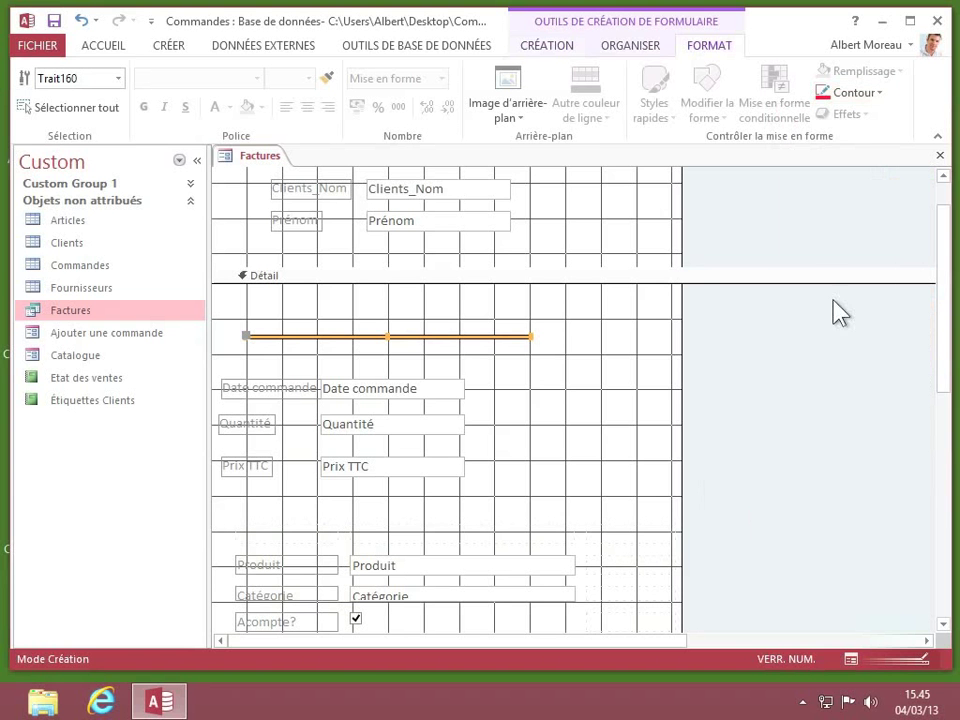
{"action": "left_click", "coordinate": [874, 94]}
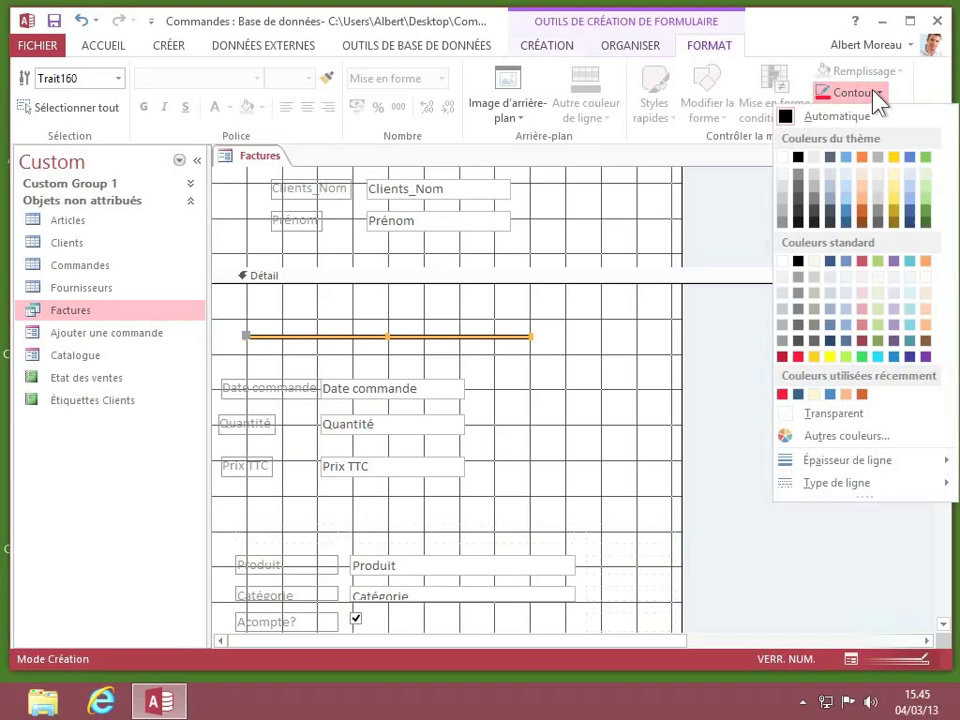
{"action": "left_click", "coordinate": [798, 357]}
{"action": "left_click", "coordinate": [510, 368]}
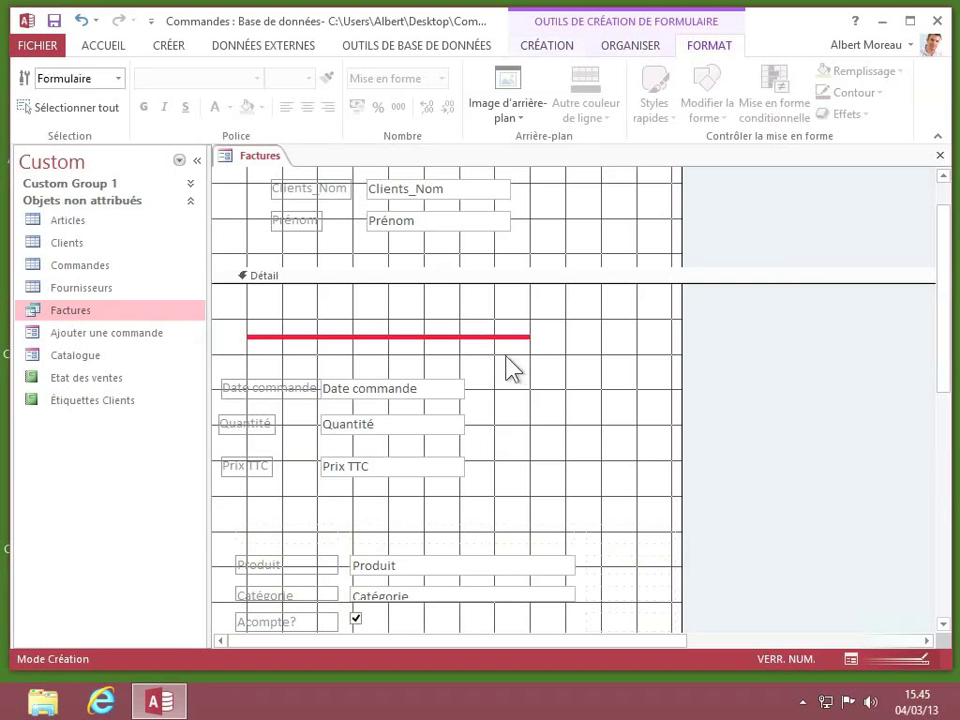
- Duplicate the red line, place the copy below the Prix TTC field, and display the form in Form view
{"action": "left_click", "coordinate": [399, 337]}
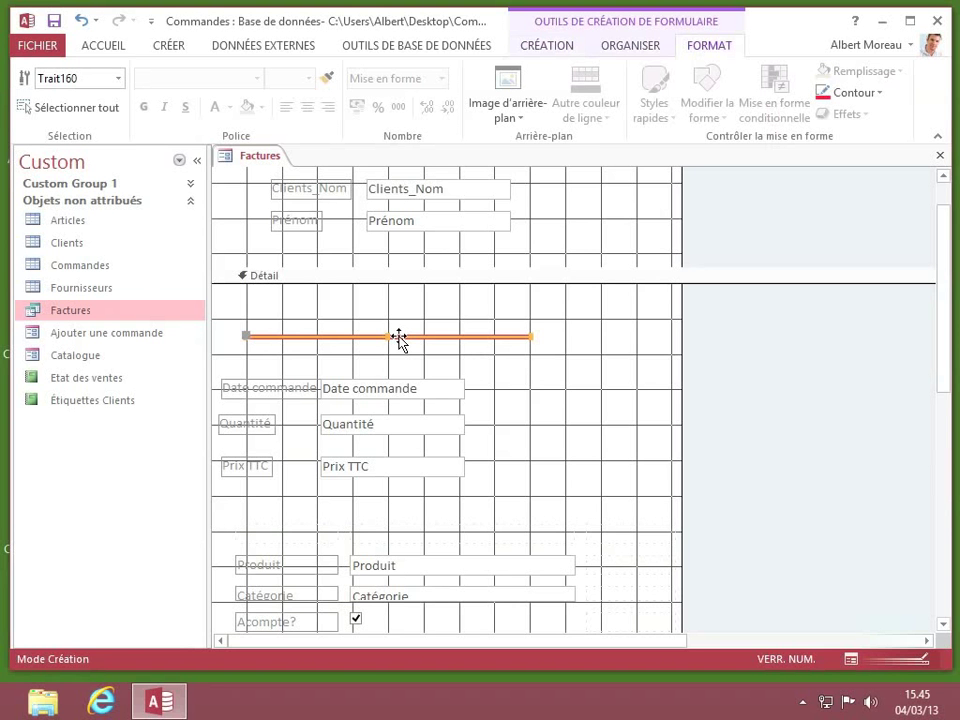
{"action": "key", "text": "ctrl+v"}
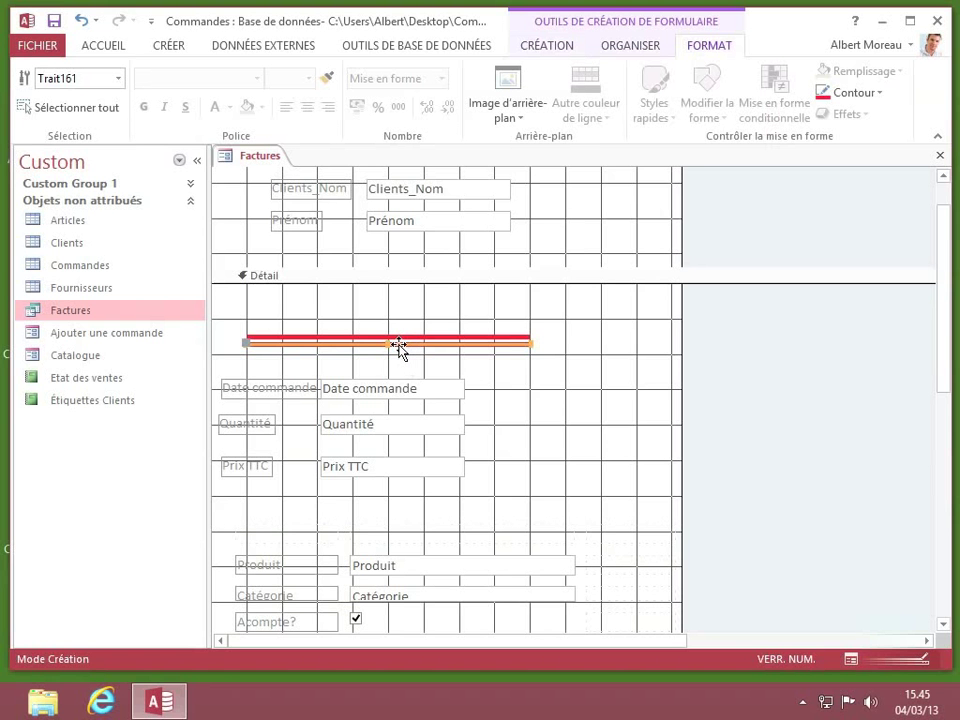
{"action": "left_click_drag", "start_coordinate": [398, 347], "coordinate": [401, 509]}
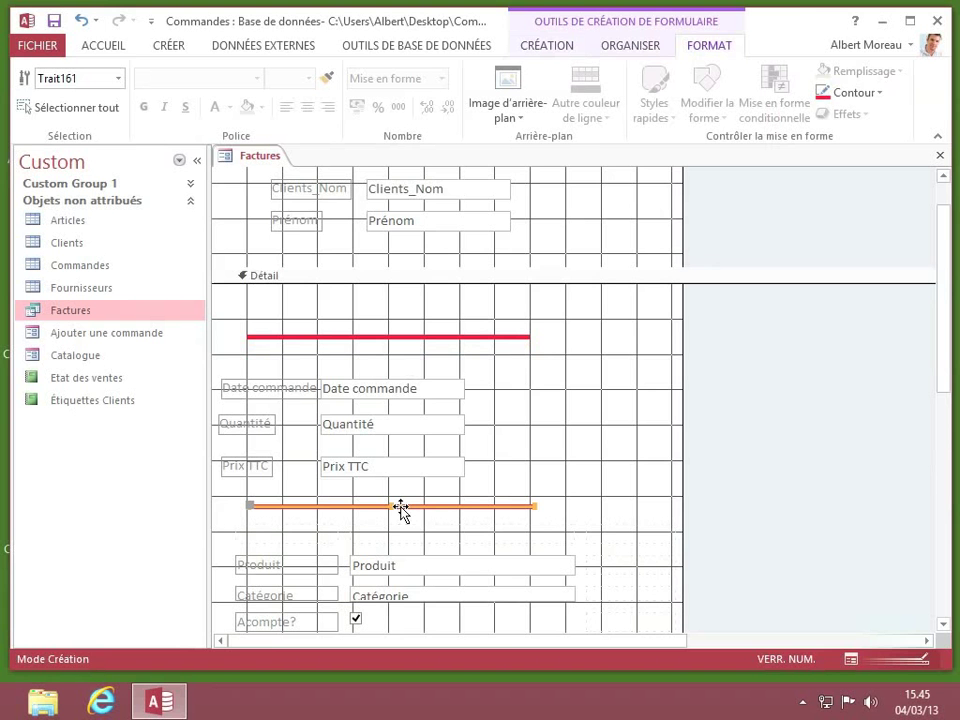
{"action": "left_click", "coordinate": [851, 660]}
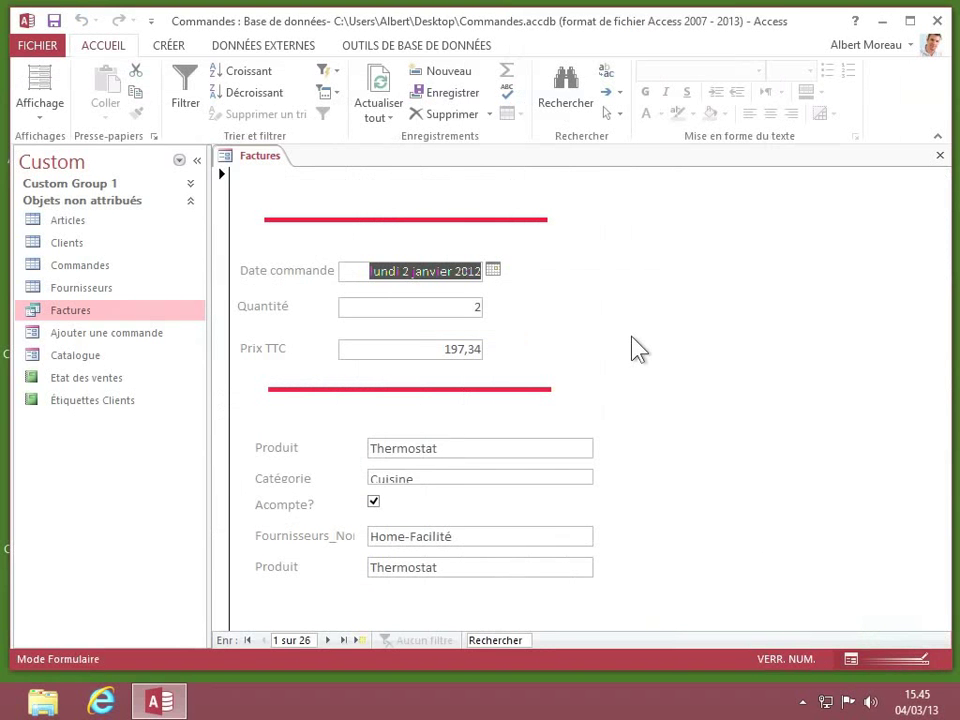